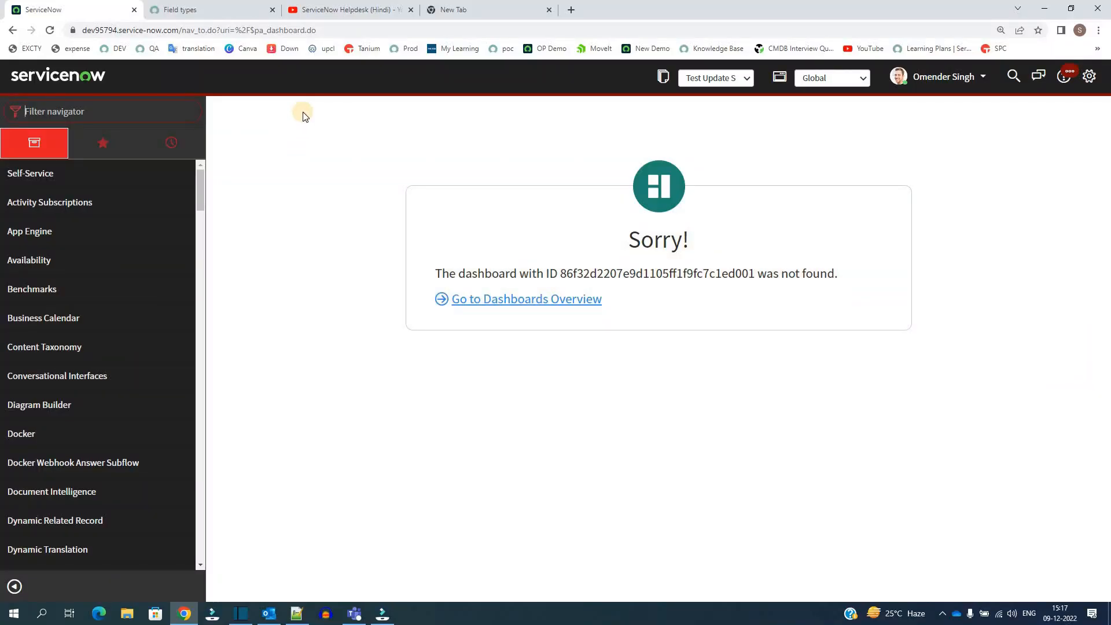
- Display the active incidents list and open incident INC0007001 in a separate browser tab
text(i)
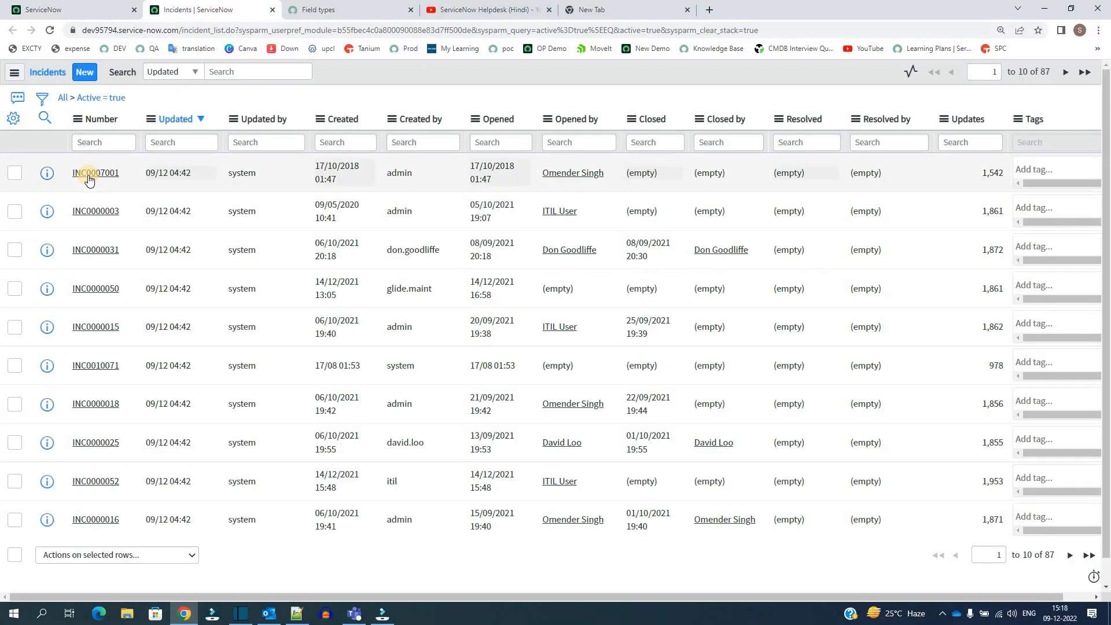
middle_click(88, 175)
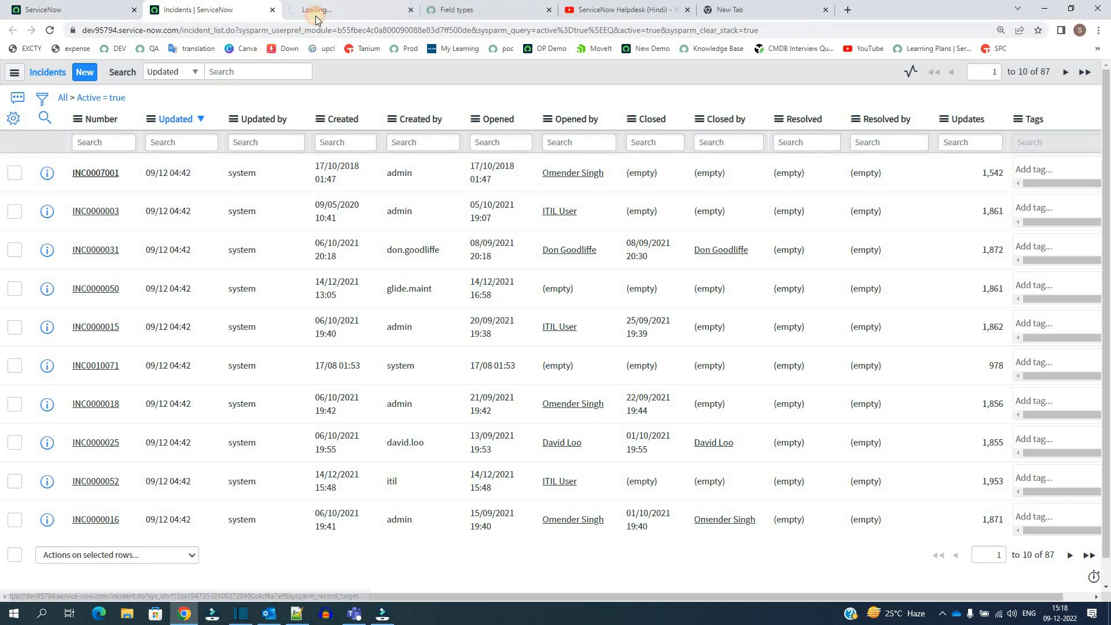
click(315, 15)
click(327, 260)
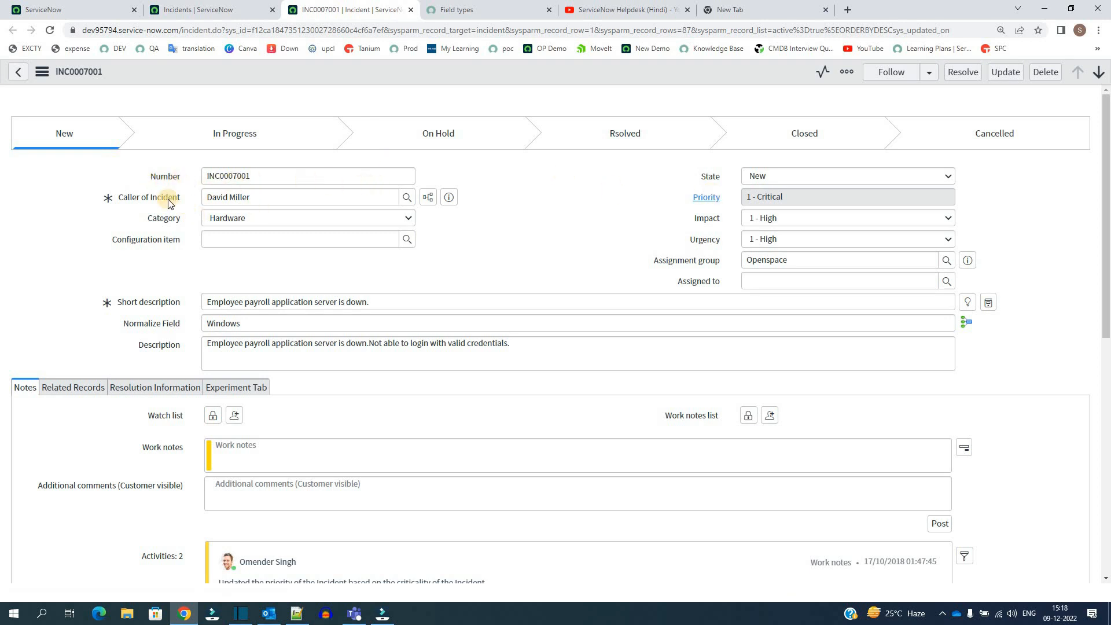
- Examine the incident form's Category choices and its Number, Short description and Description text fields
click(371, 220)
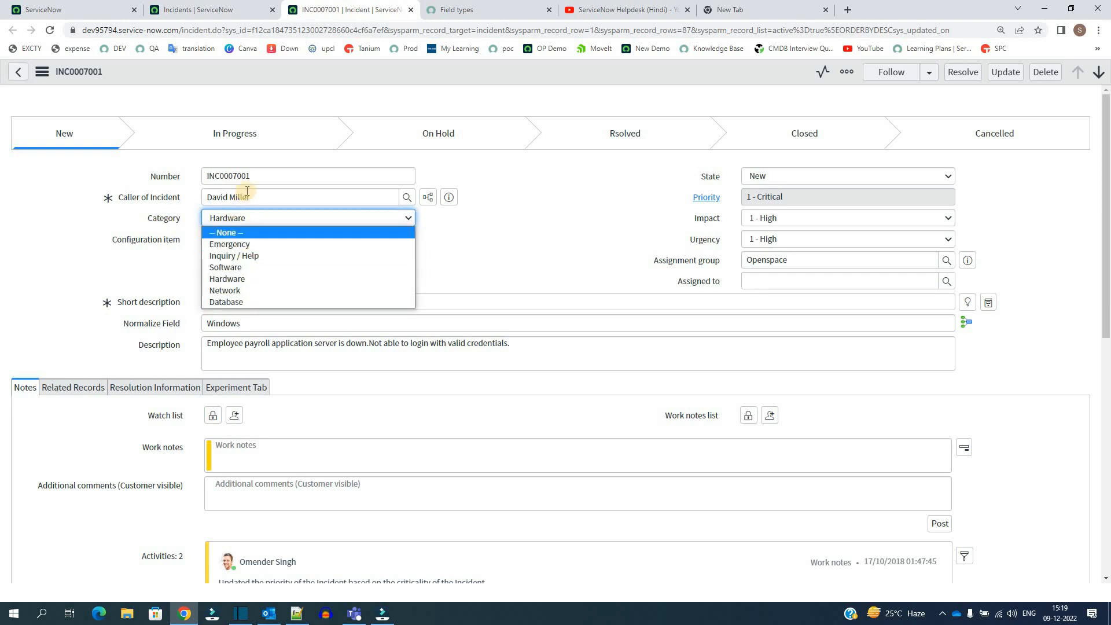
double_click(260, 173)
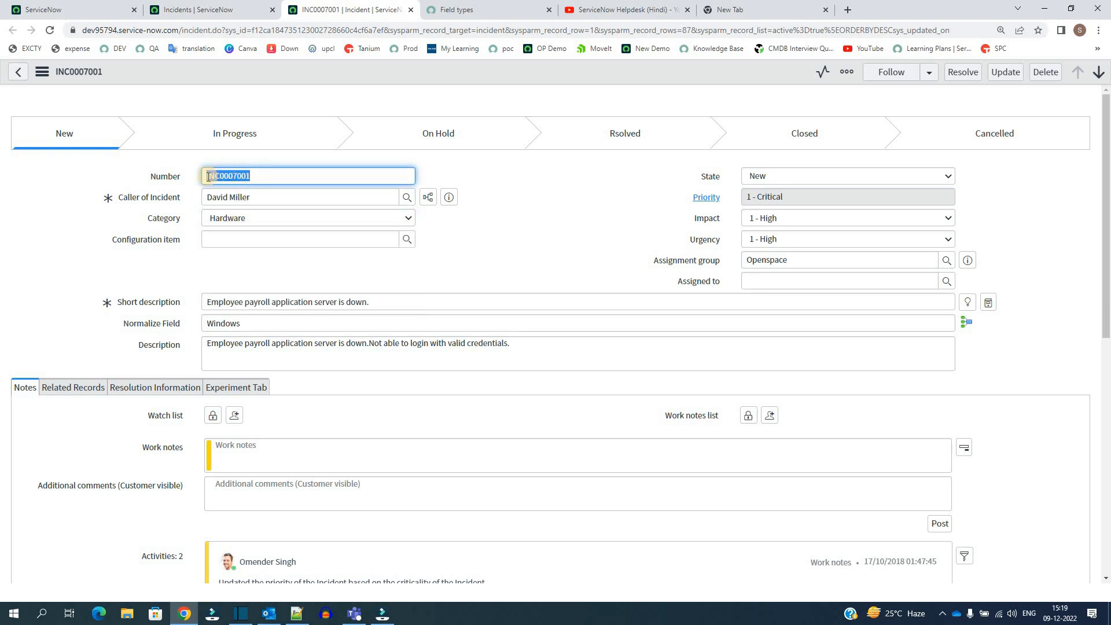
double_click(251, 178)
triple_click(253, 300)
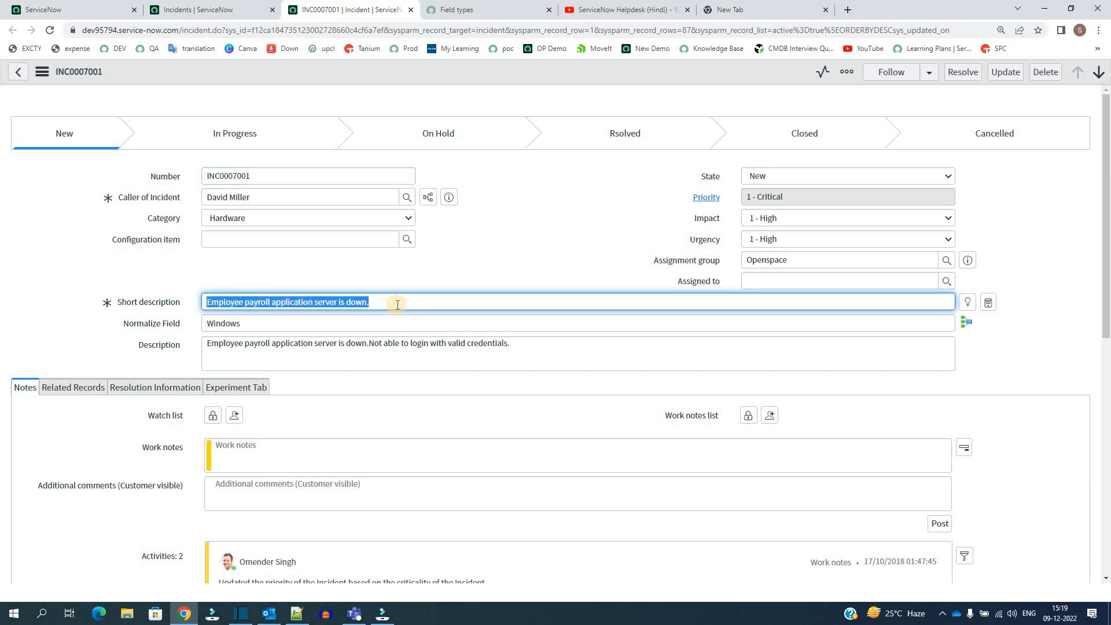
triple_click(326, 348)
click(478, 347)
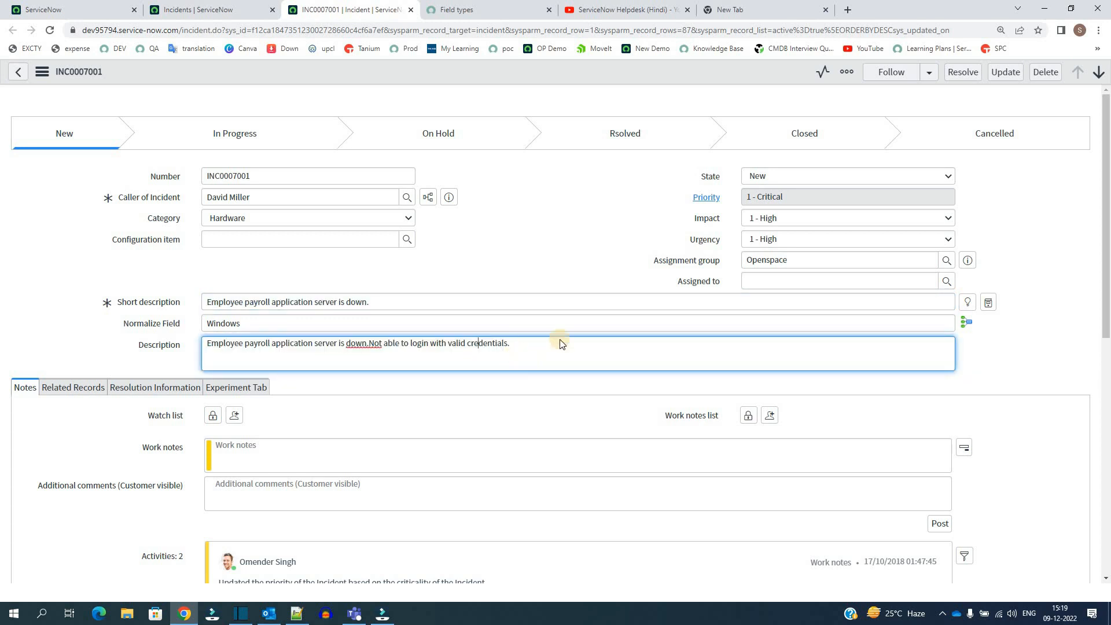
click(501, 205)
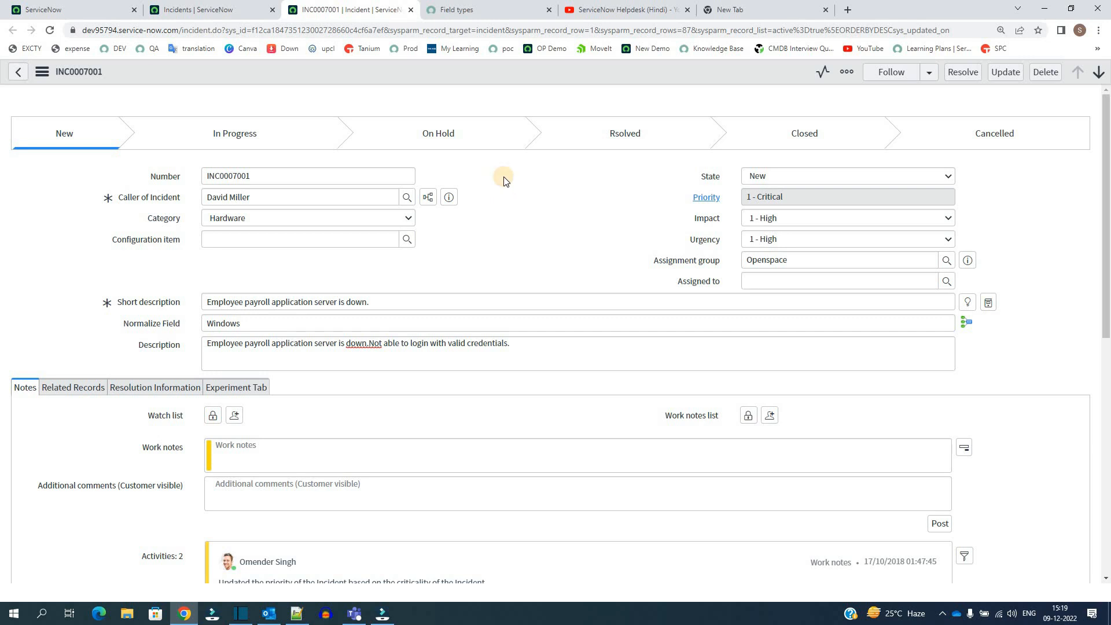
- Review the Field types documentation from Audio through Date/Time, including the Collection, Color and Currency entries
click(466, 7)
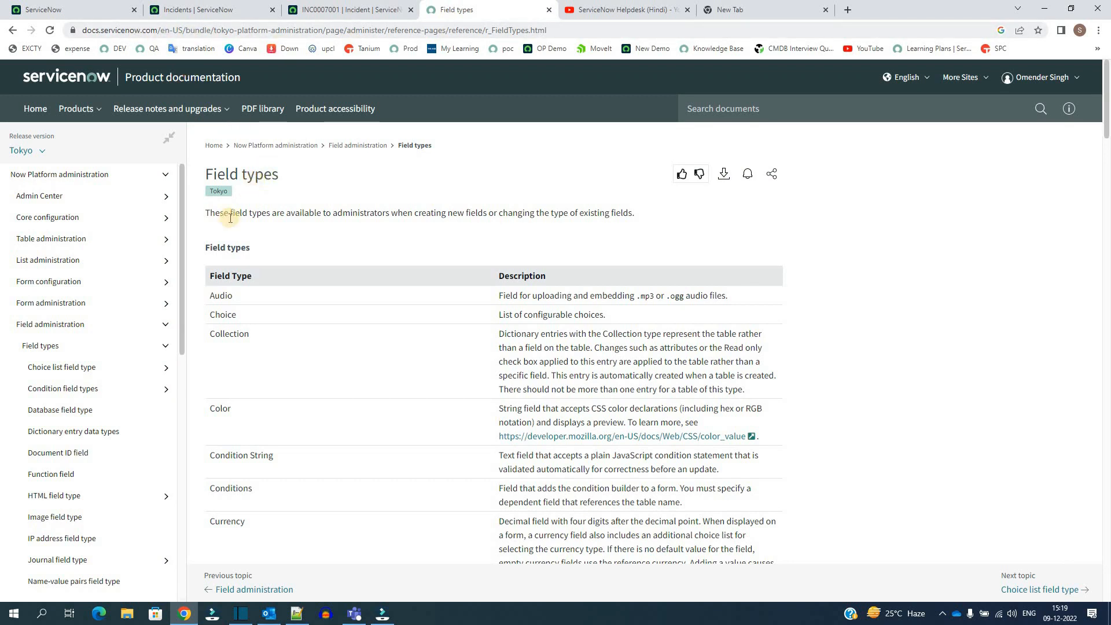
triple_click(222, 252)
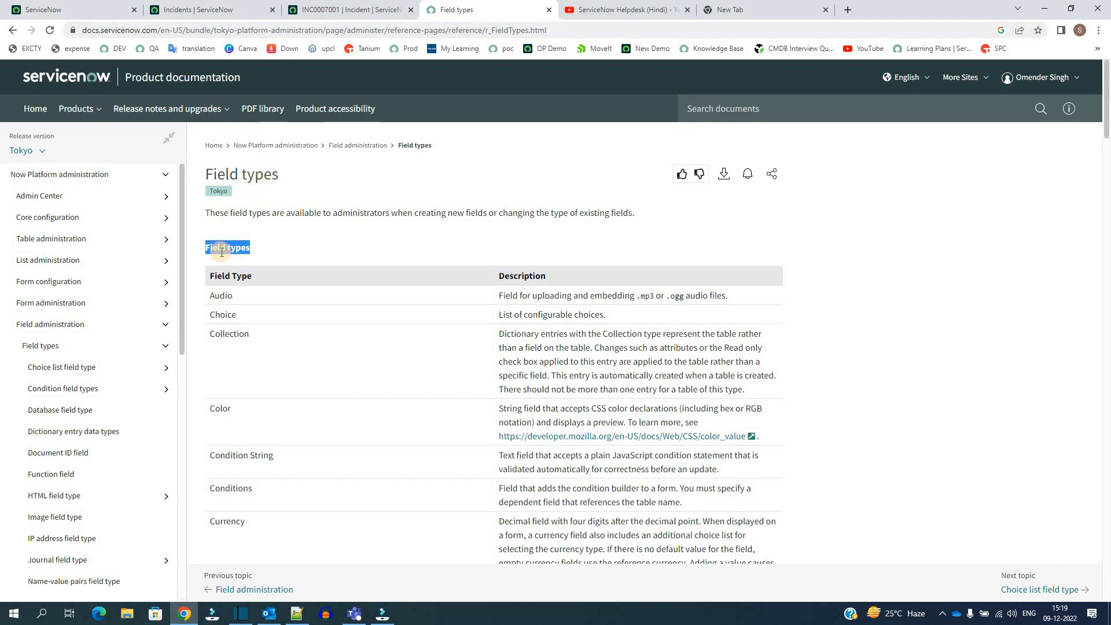
scroll(222, 252, down, 1)
click(223, 259)
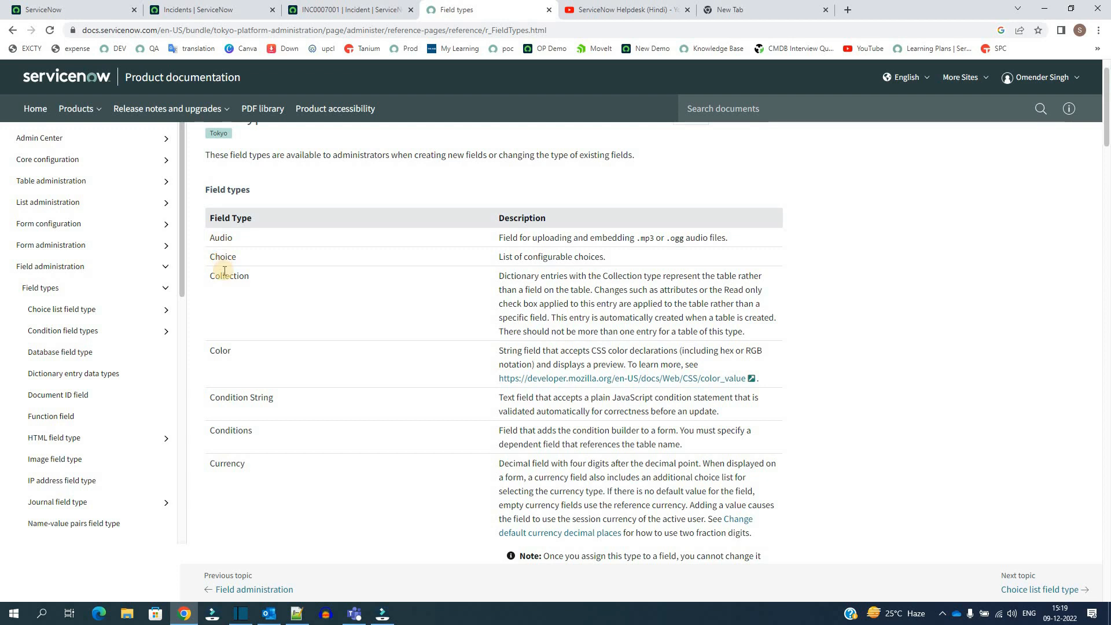
double_click(229, 276)
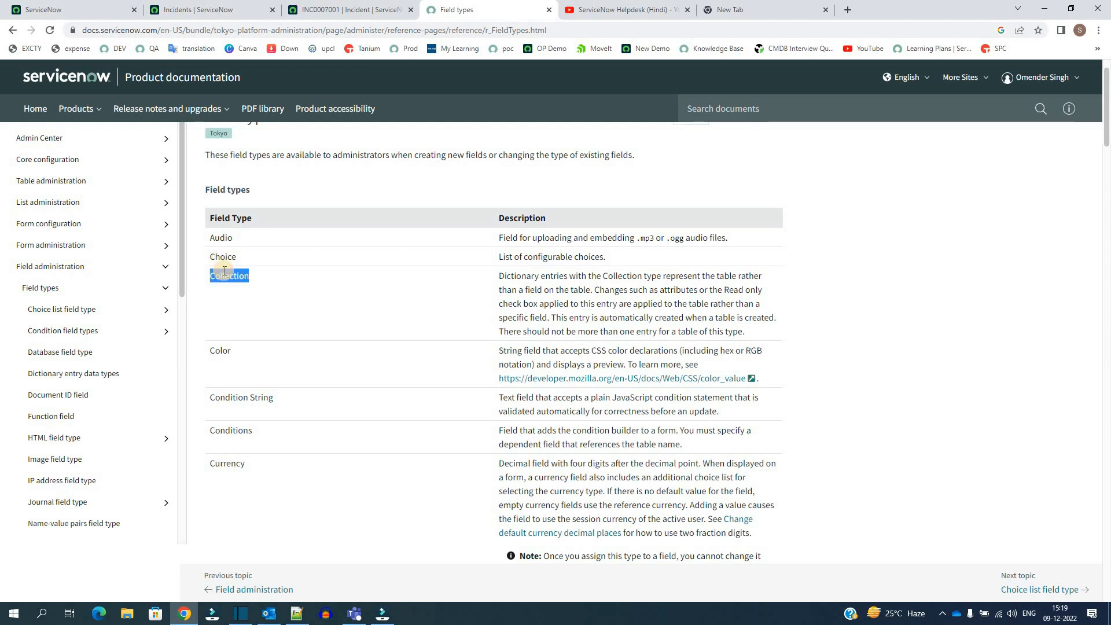
double_click(223, 349)
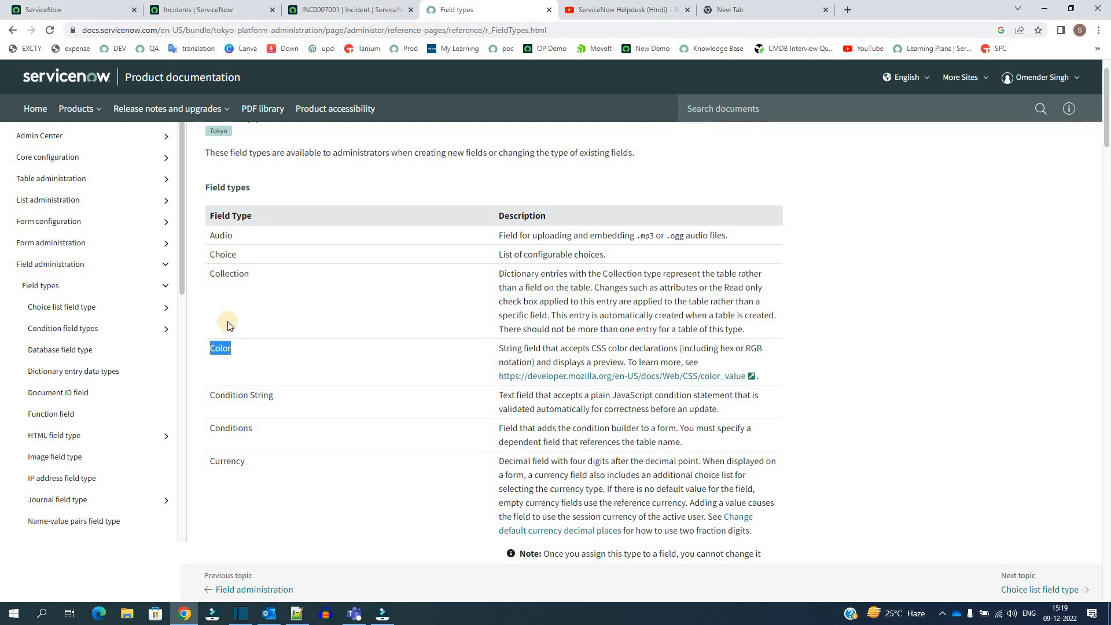
scroll(228, 322, down, 3)
double_click(227, 290)
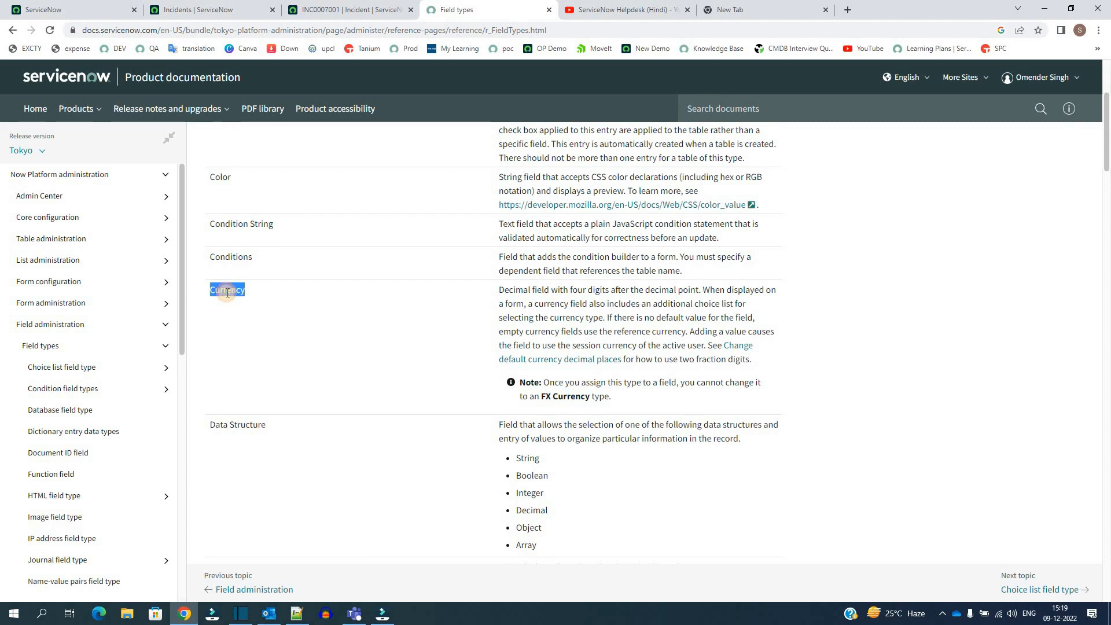
click(226, 292)
scroll(231, 247, down, 3)
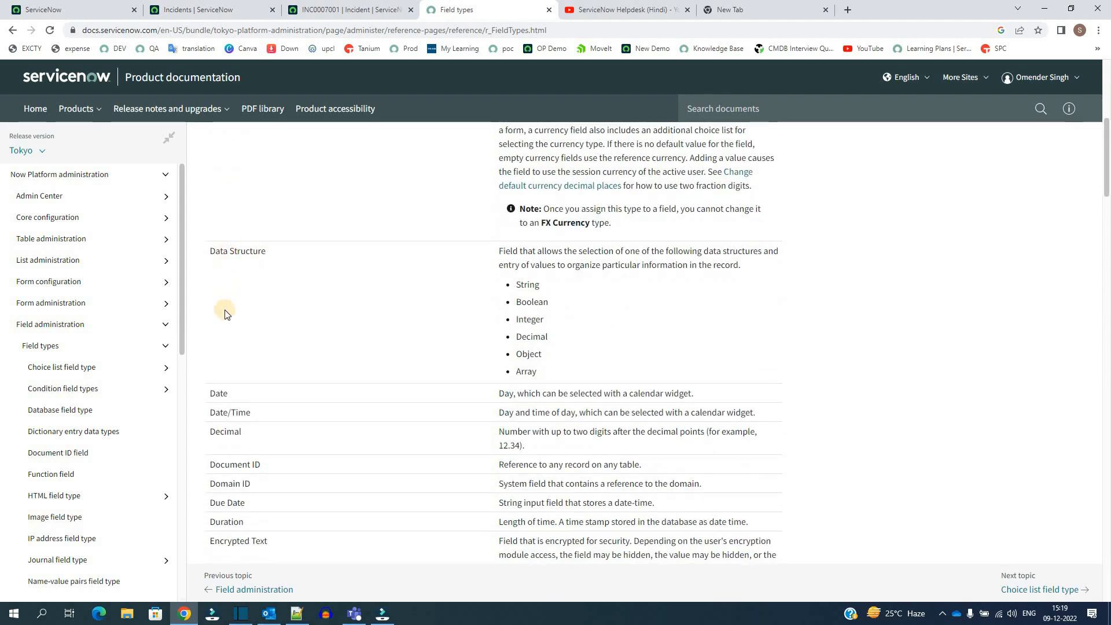
scroll(217, 246, down, 3)
triple_click(219, 242)
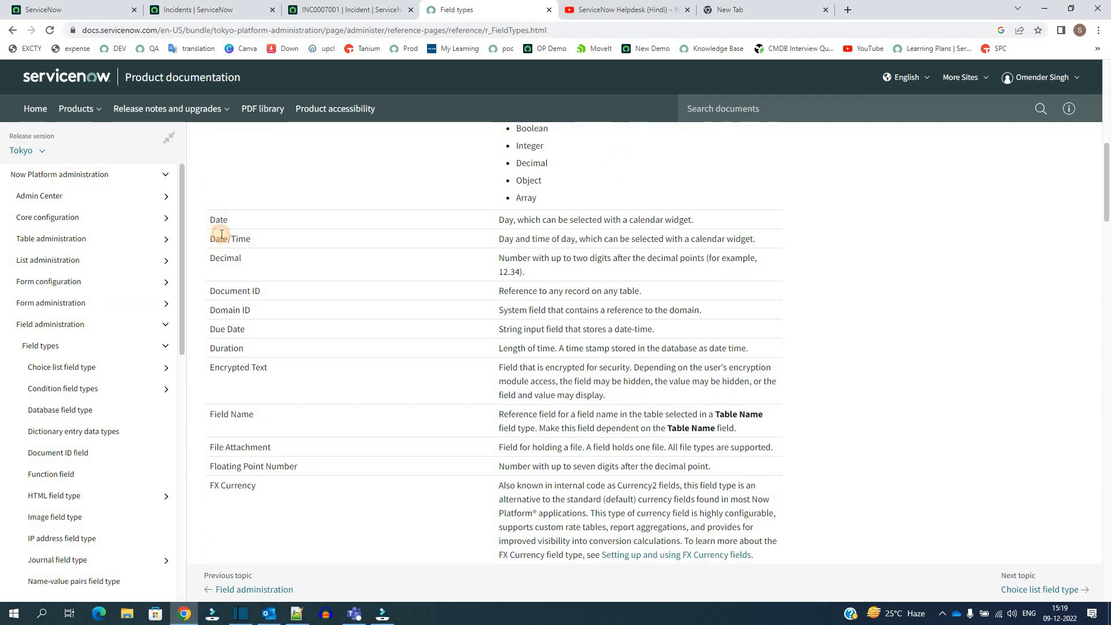
- Return to incident INC0007001 and set its Resolved date and time to 09/12/2022 04:50:09 in the resolution information
click(333, 10)
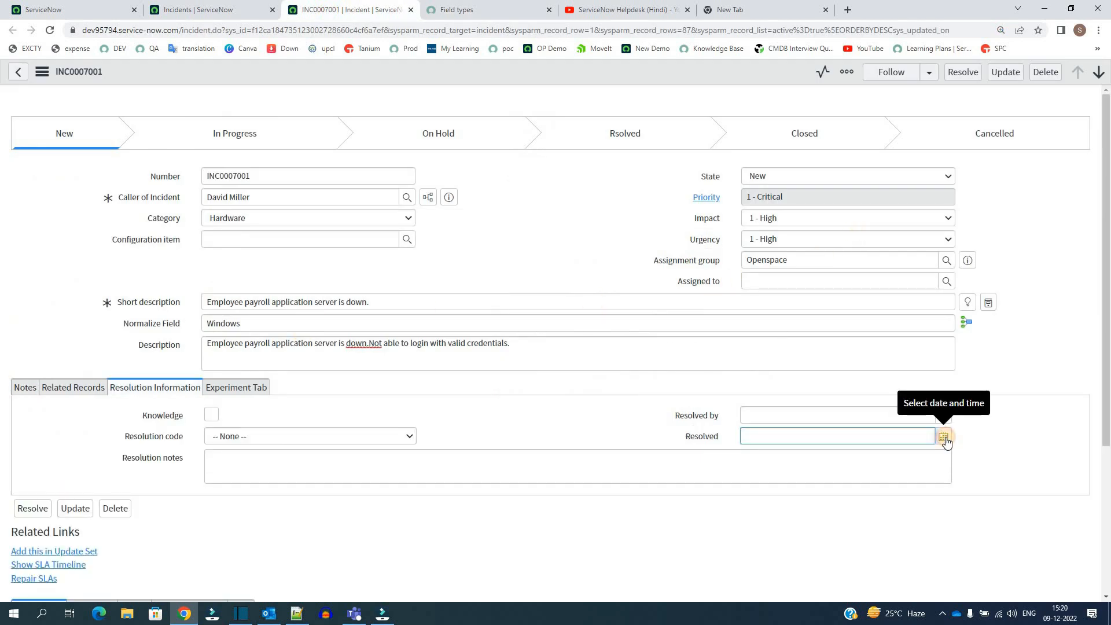
click(945, 439)
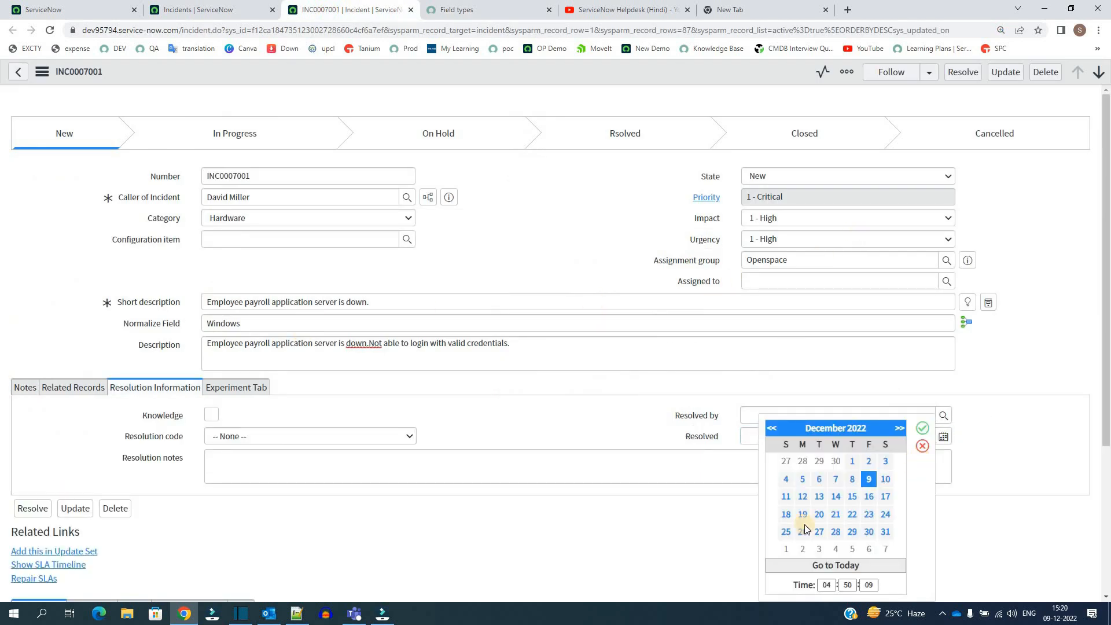
scroll(804, 524, down, 3)
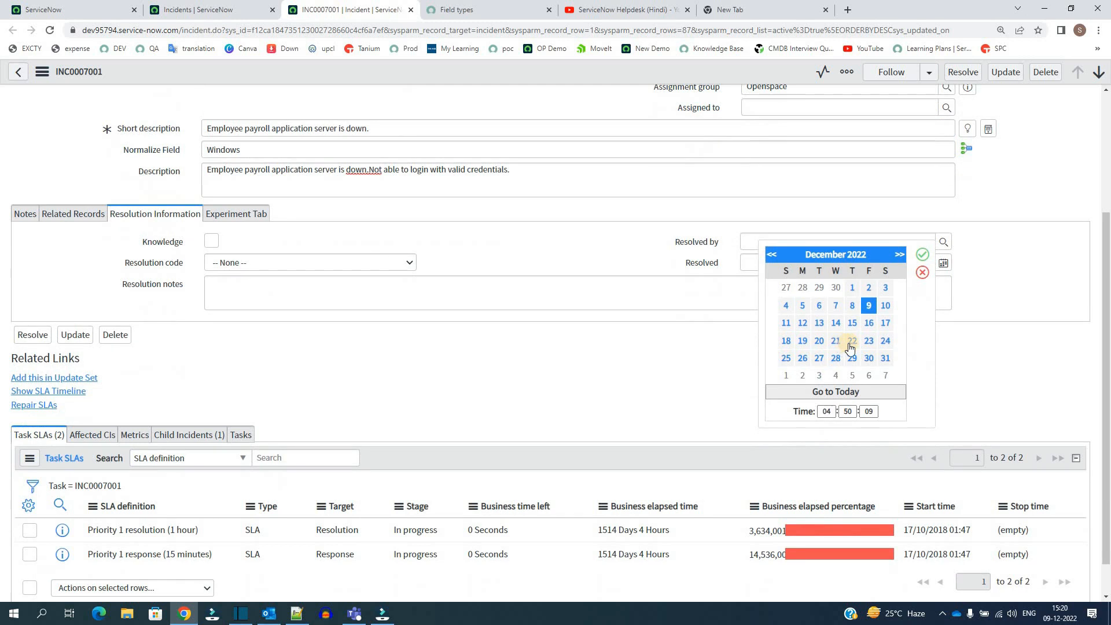
click(683, 349)
- Review the remaining entries in the Field types documentation, including IP address and Reference
click(463, 5)
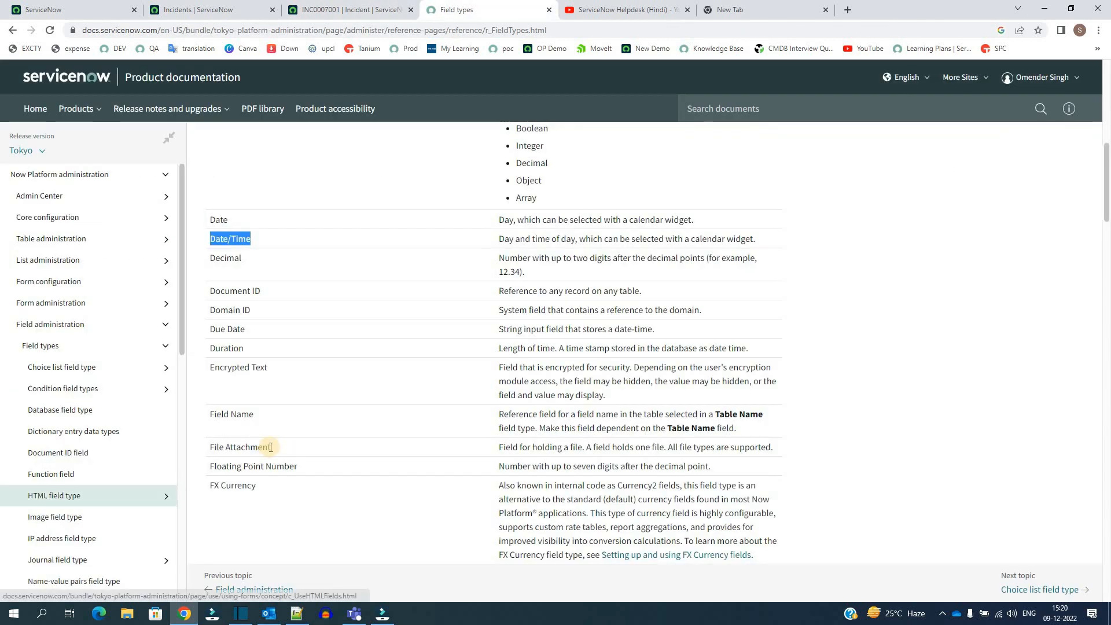
scroll(271, 451, down, 3)
scroll(270, 451, down, 6)
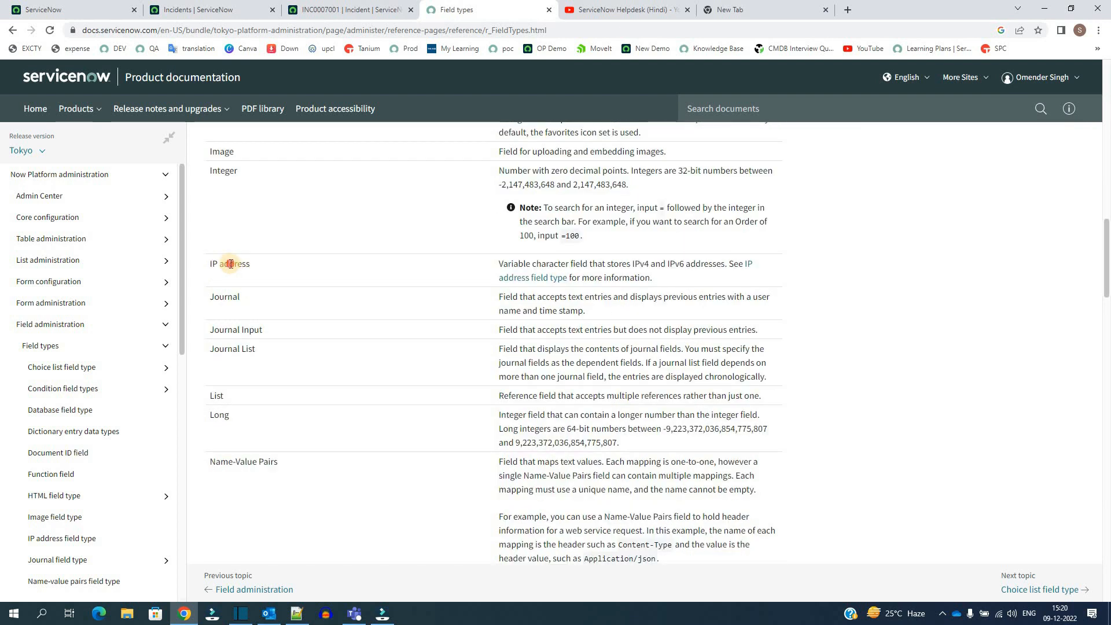
triple_click(230, 264)
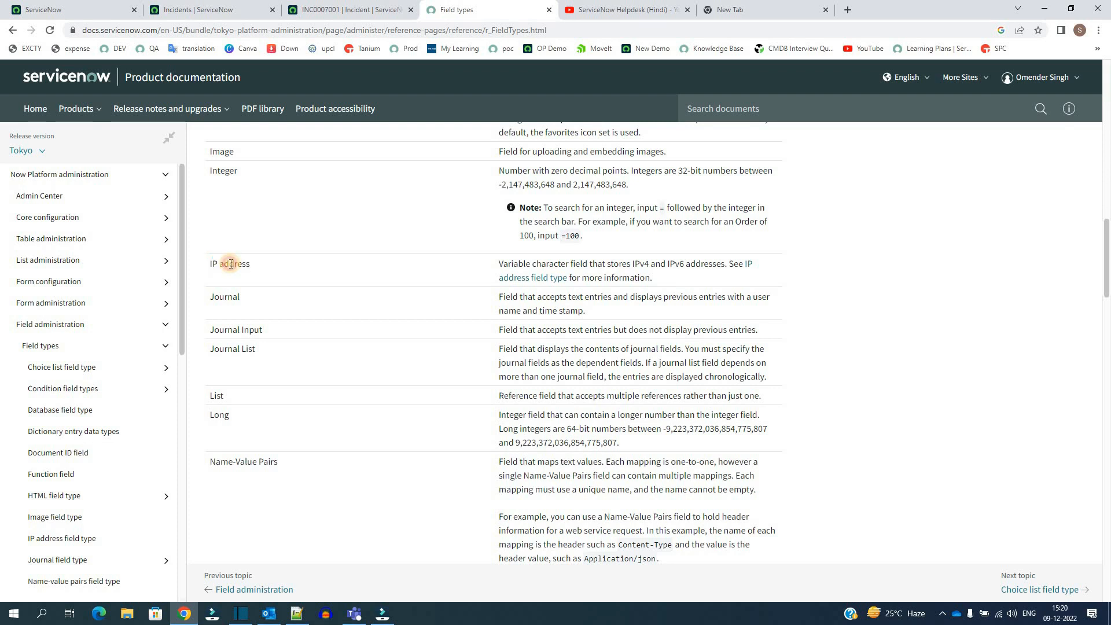
triple_click(230, 264)
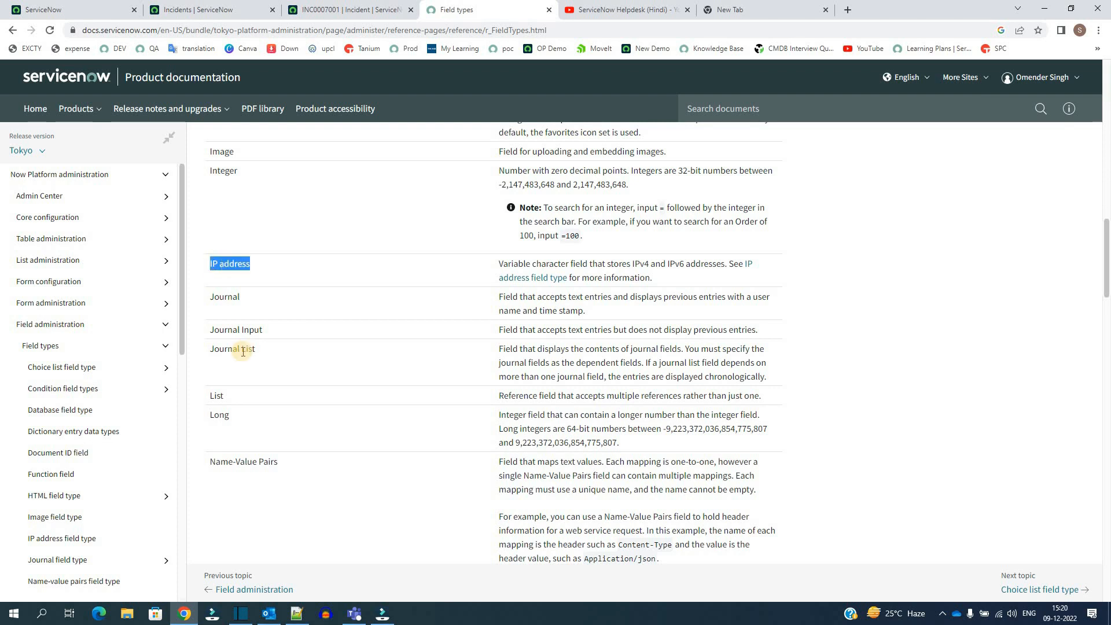
scroll(243, 351, down, 8)
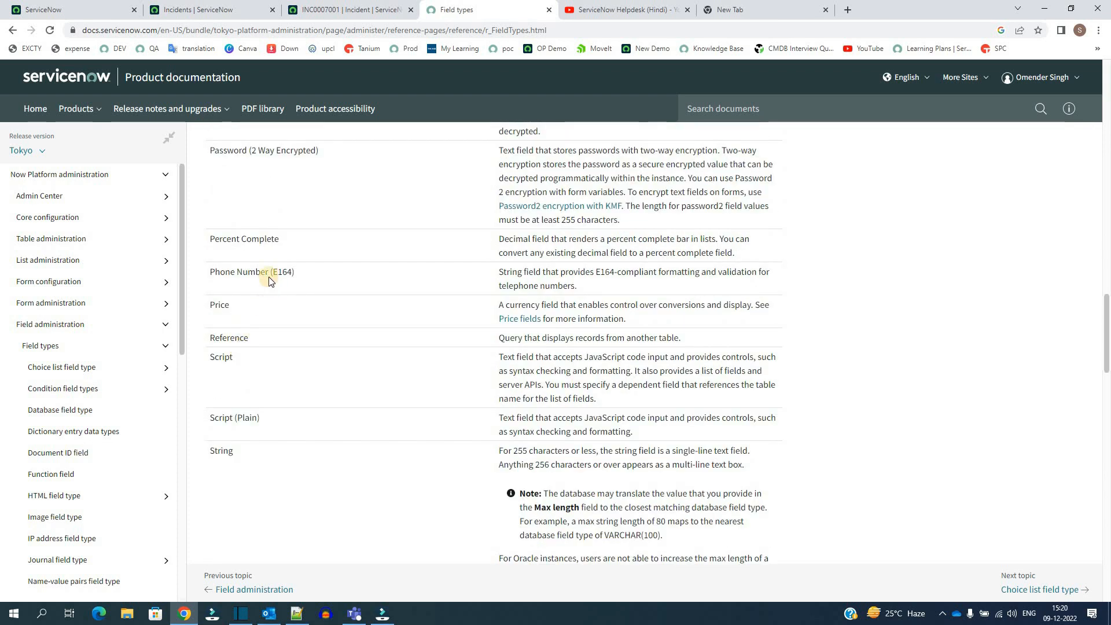
double_click(243, 341)
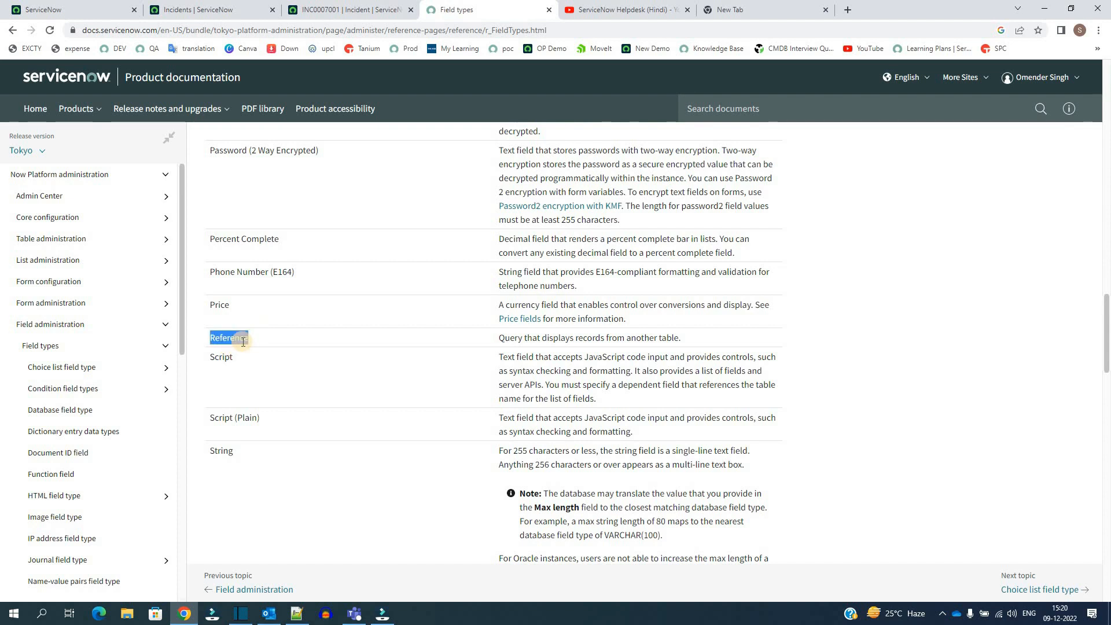
- Return to the incident form and examine the Caller of Incident and Assignment group reference fields
key(ctrl+shift+Tab)
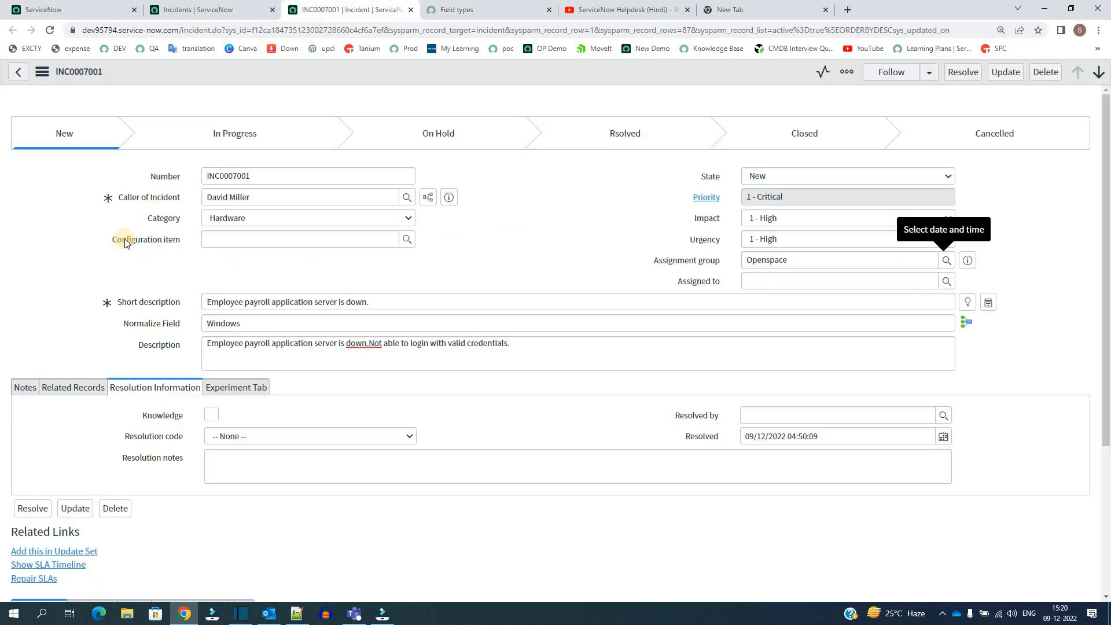
click(148, 198)
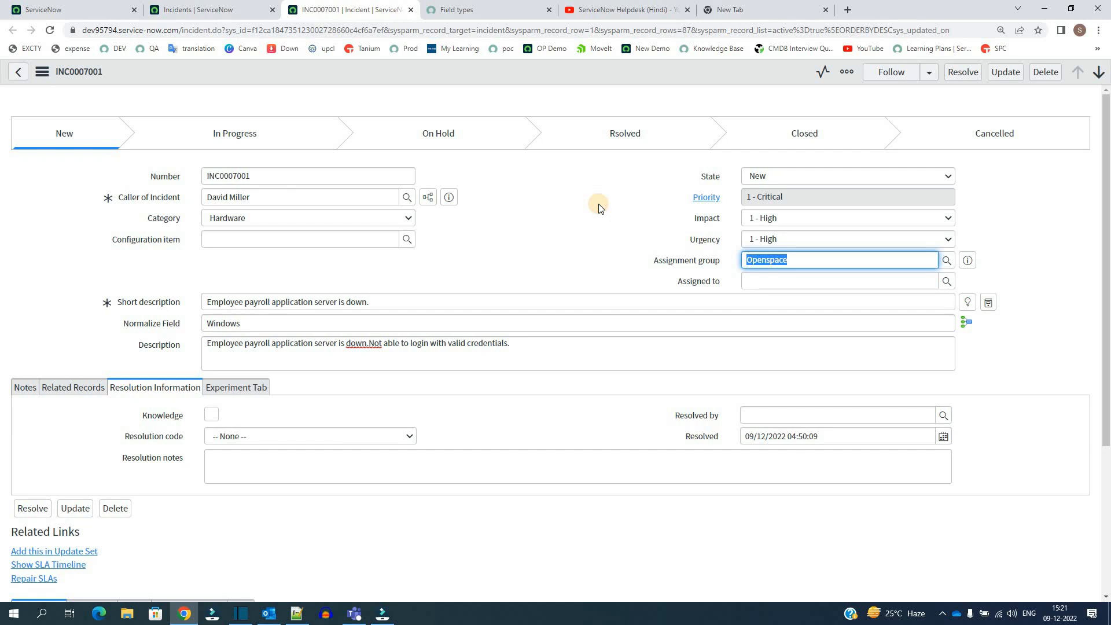
click(598, 206)
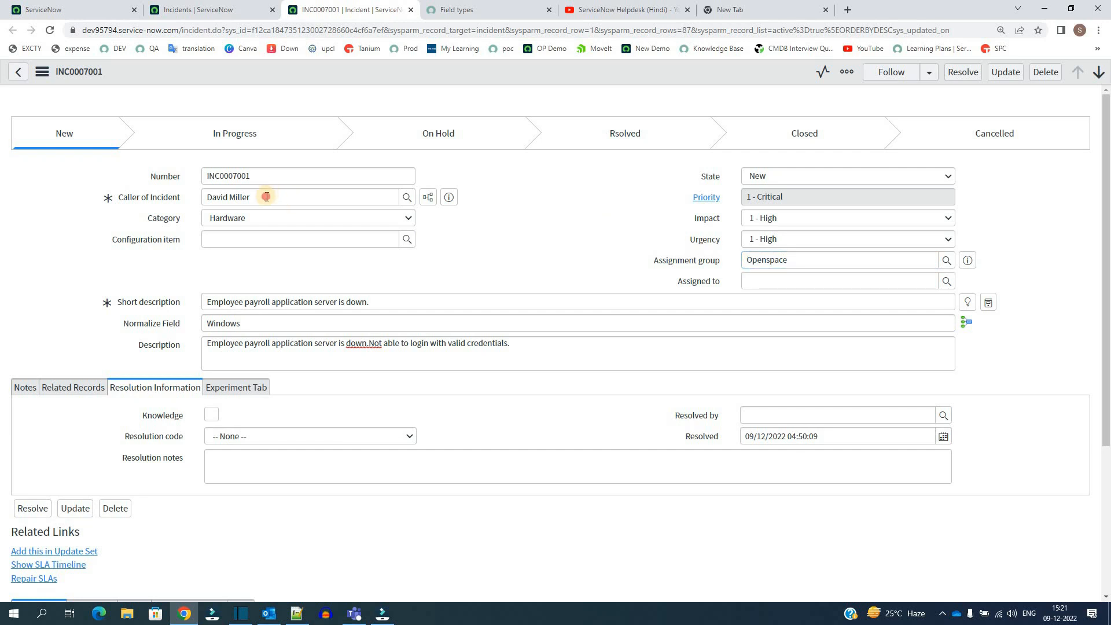
drag(266, 197, 212, 199)
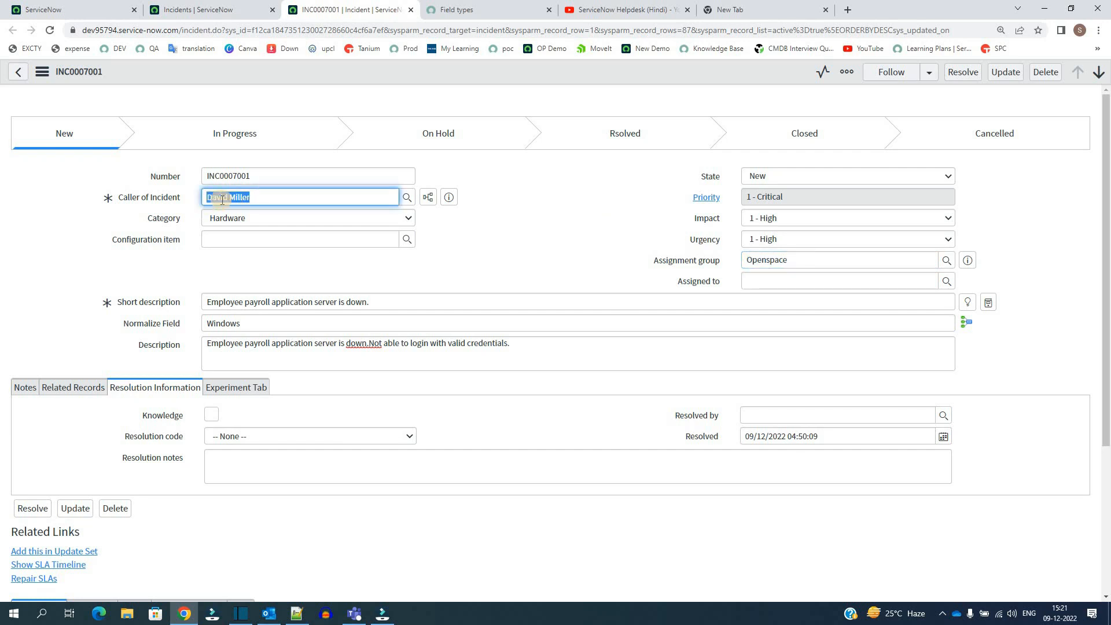
triple_click(223, 200)
triple_click(802, 264)
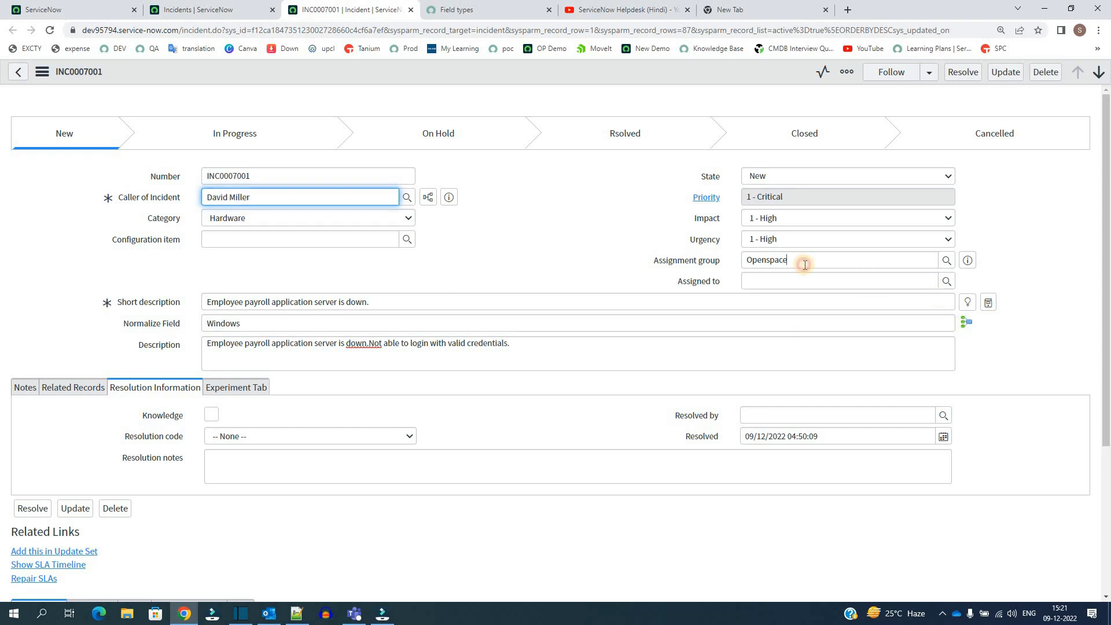
click(570, 186)
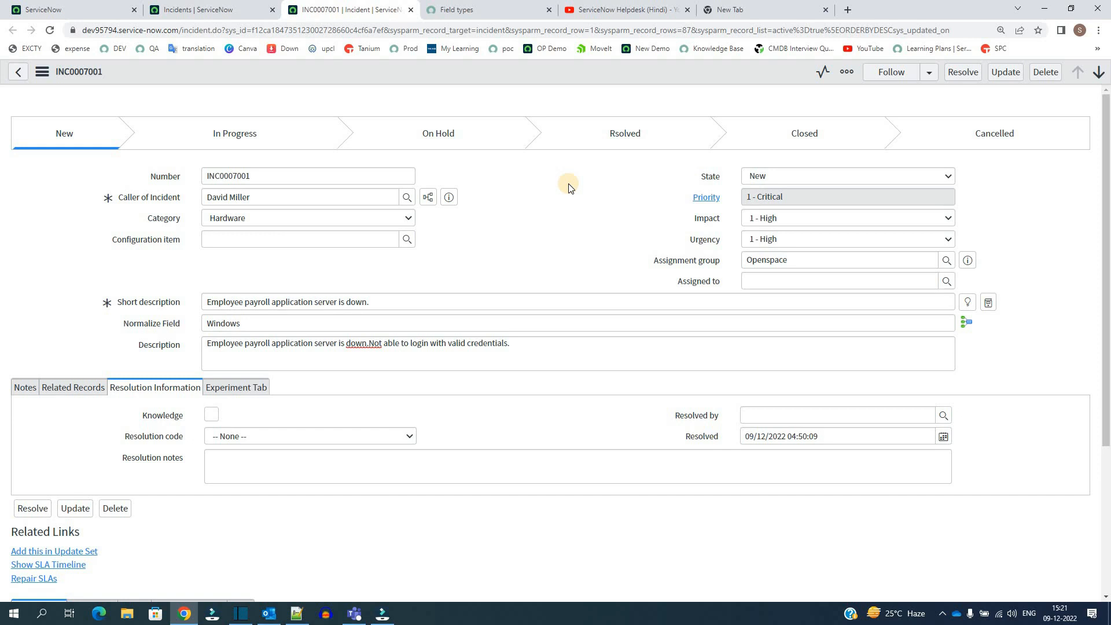
- Open the lookup list for Caller of Incident, browse the Users records it offers, and return to the incident form
click(406, 198)
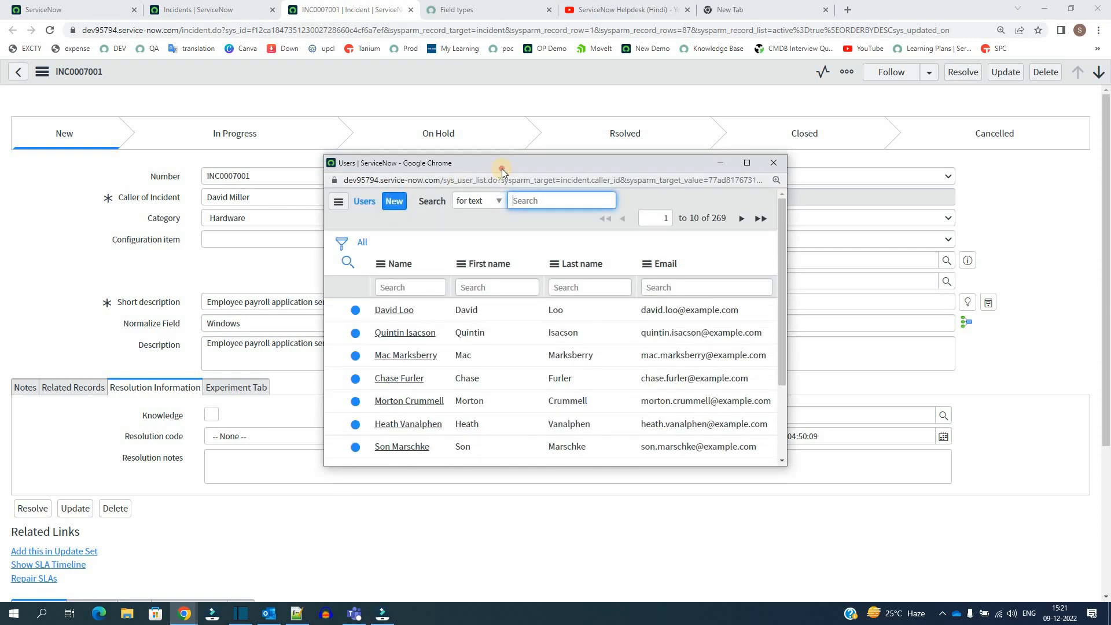
drag(502, 169, 614, 107)
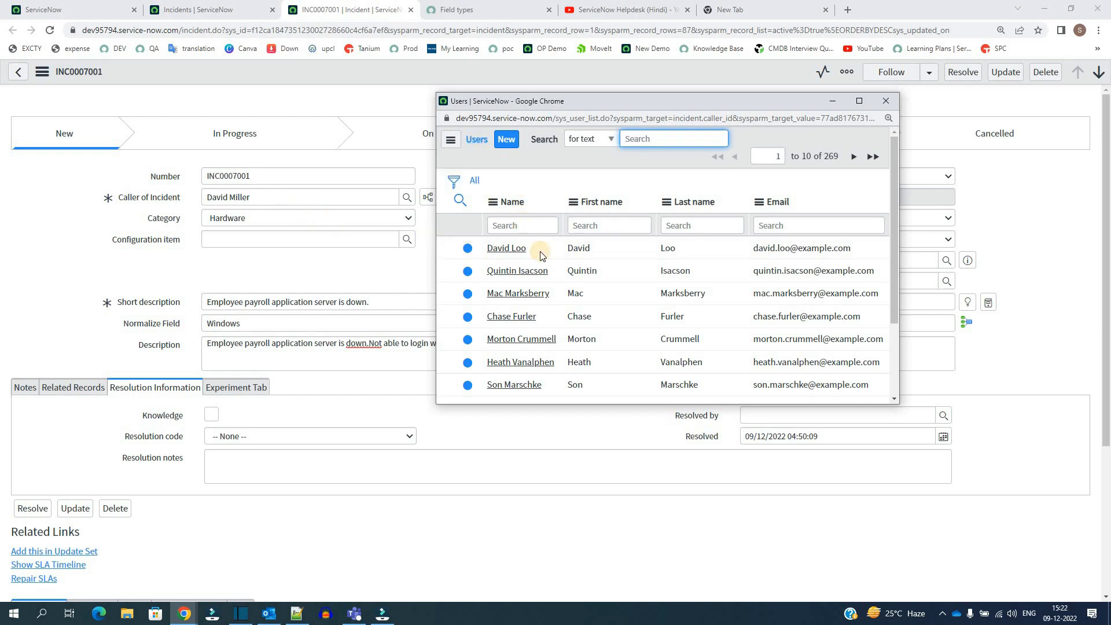
scroll(538, 257, down, 2)
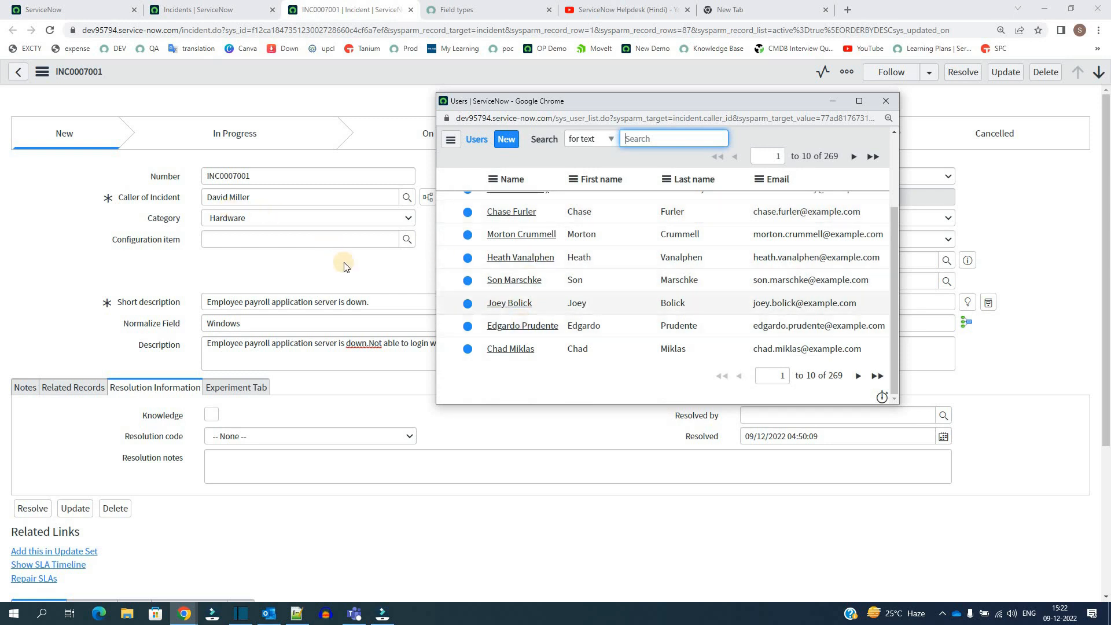
click(301, 270)
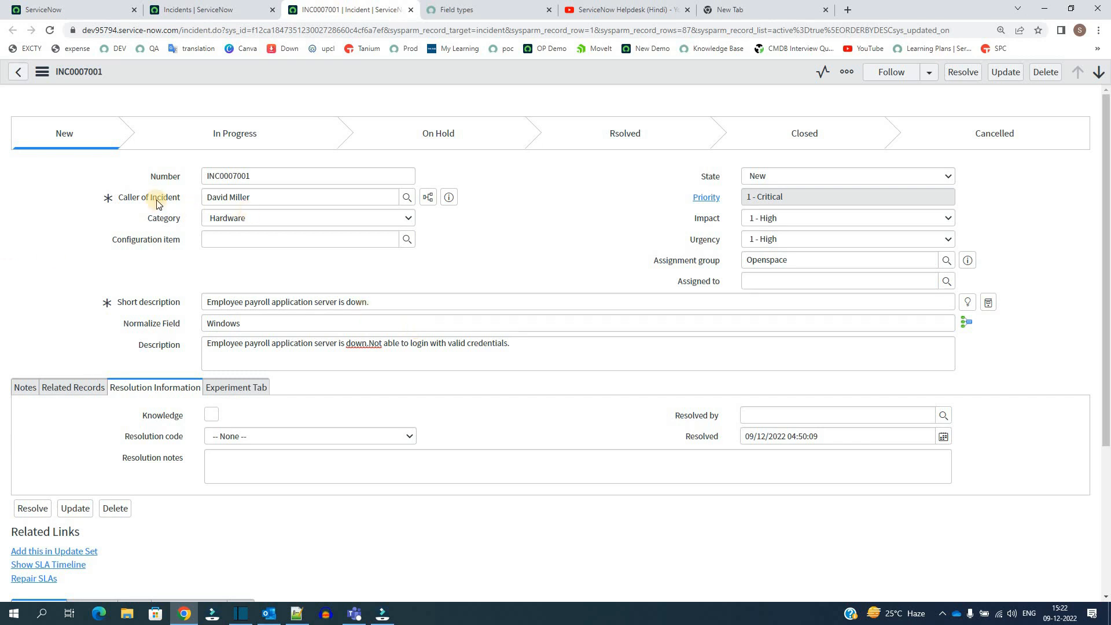
mouse_move(164, 199)
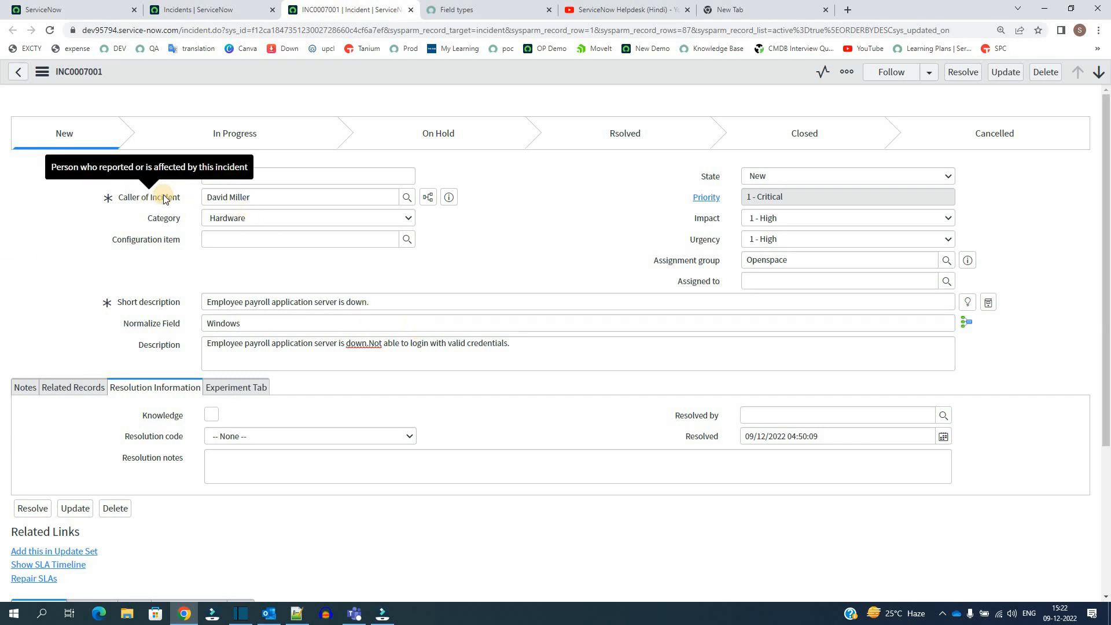
- Open the dictionary entry of the Caller of Incident field and examine the sys_dictionary table name in its address
right_click(165, 199)
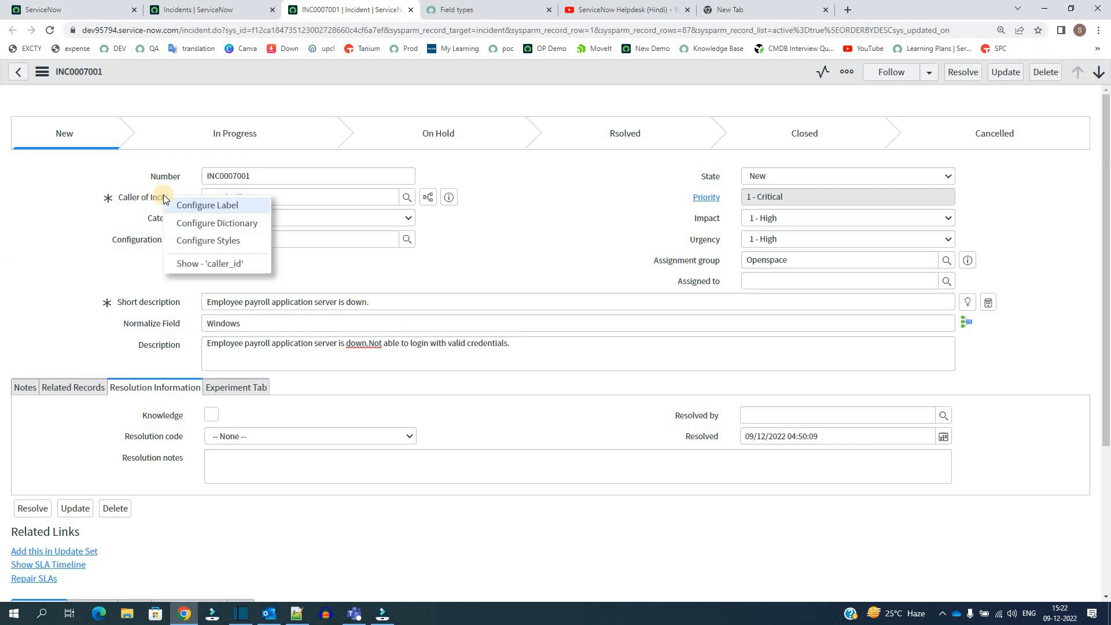
click(199, 221)
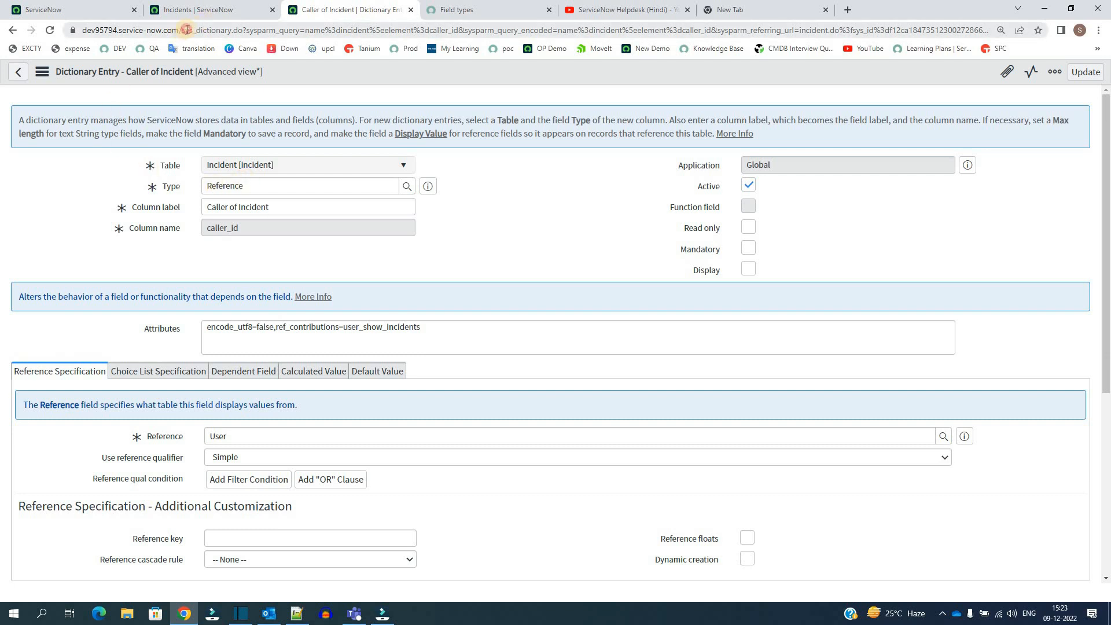
click(233, 25)
double_click(230, 28)
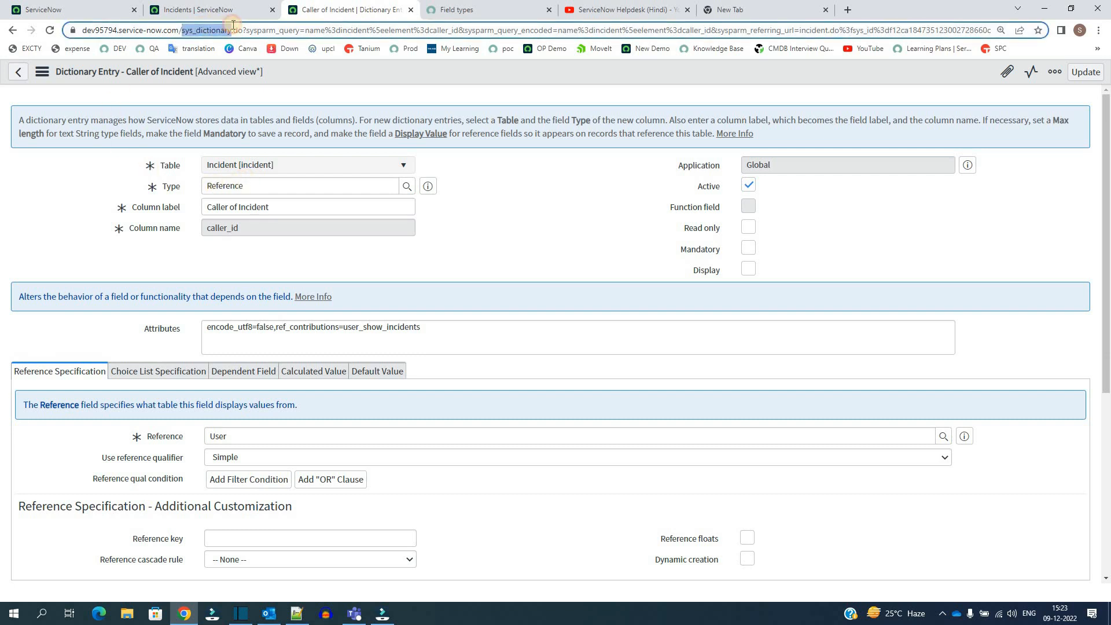
click(60, 214)
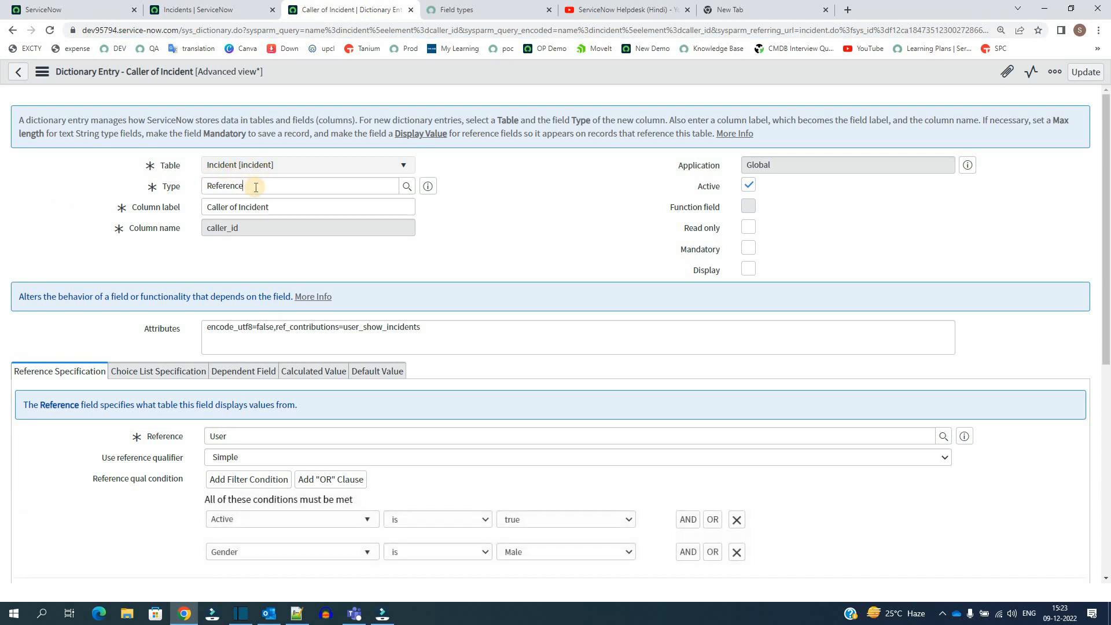
- Examine the Type, Column label and Column name fields of the Caller of Incident dictionary entry
triple_click(265, 210)
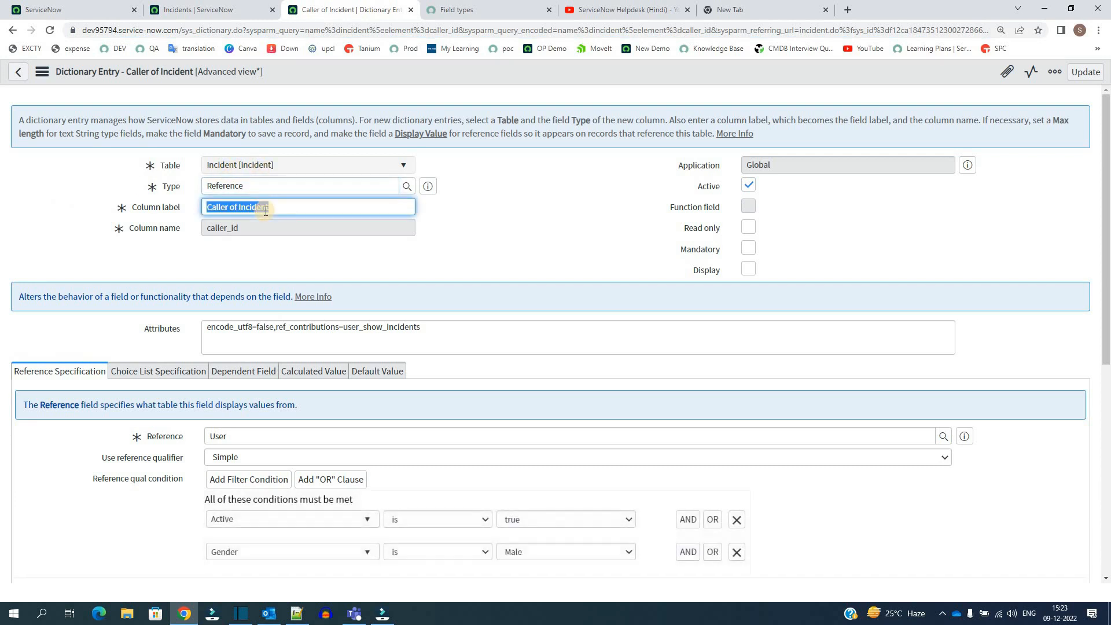
key(Tab)
click(220, 233)
double_click(221, 234)
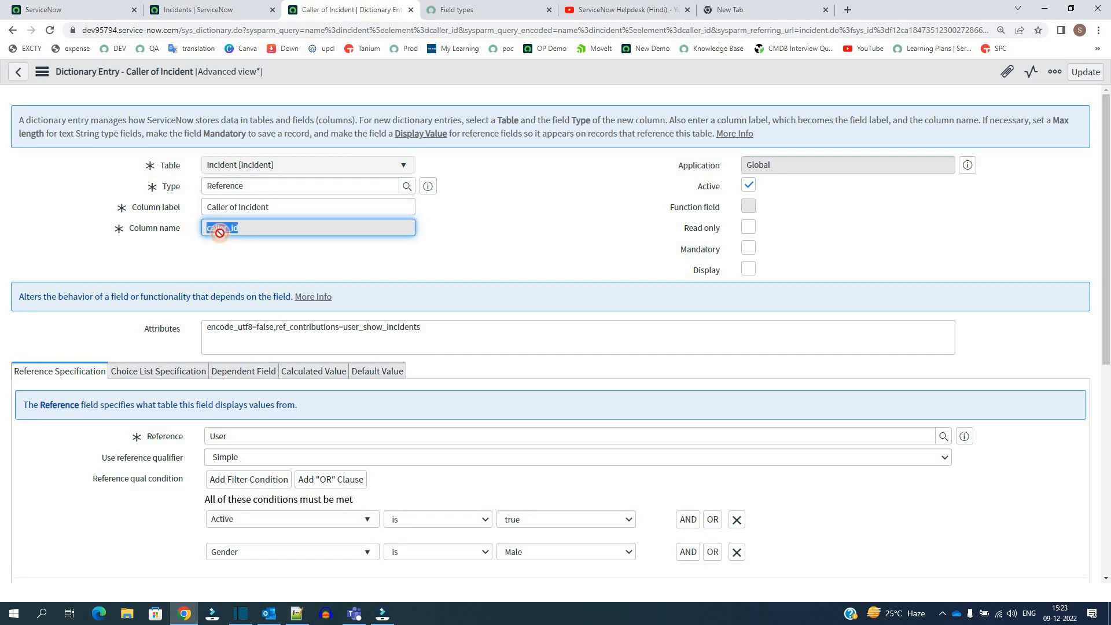
click(272, 212)
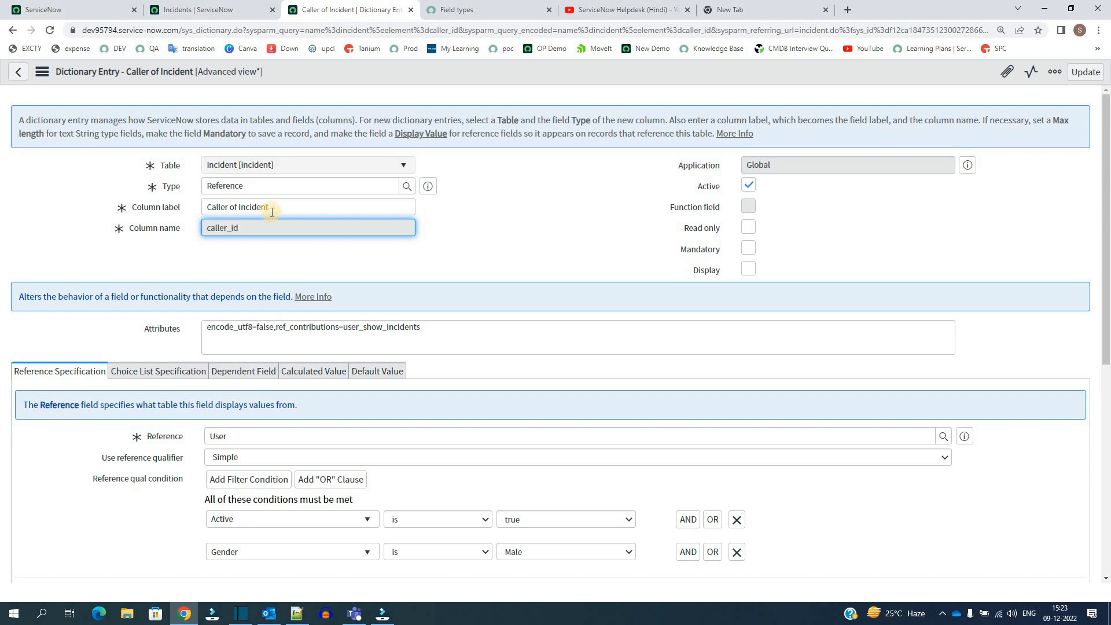
triple_click(291, 213)
click(508, 202)
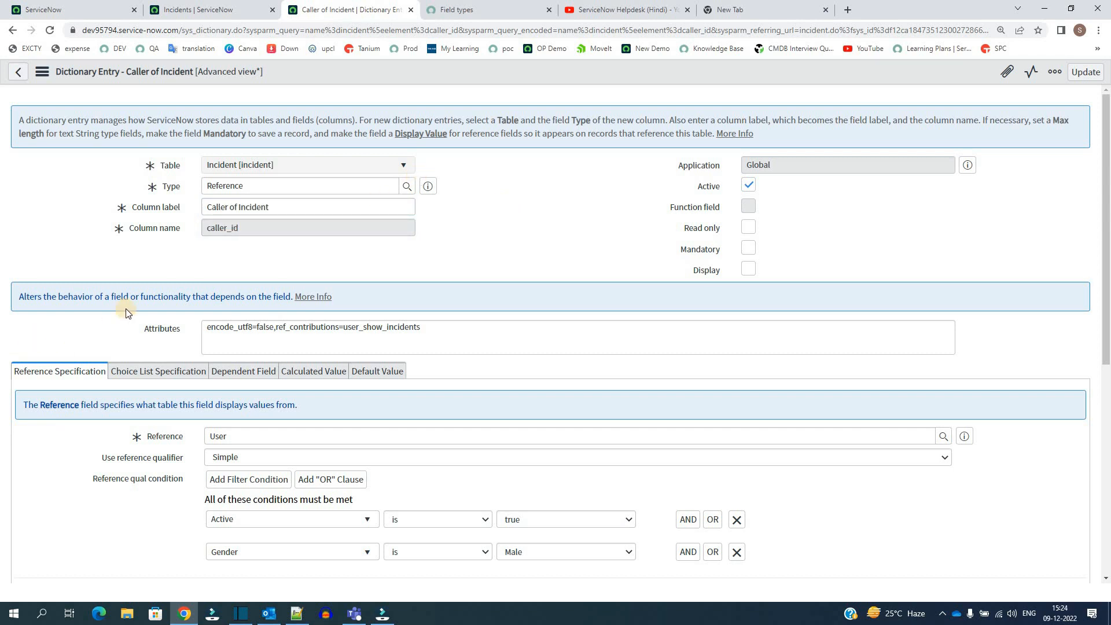
- Examine the Reference Specification section and the Reference field that sets the table Caller of Incident points to
scroll(70, 318, down, 1)
scroll(37, 324, down, 2)
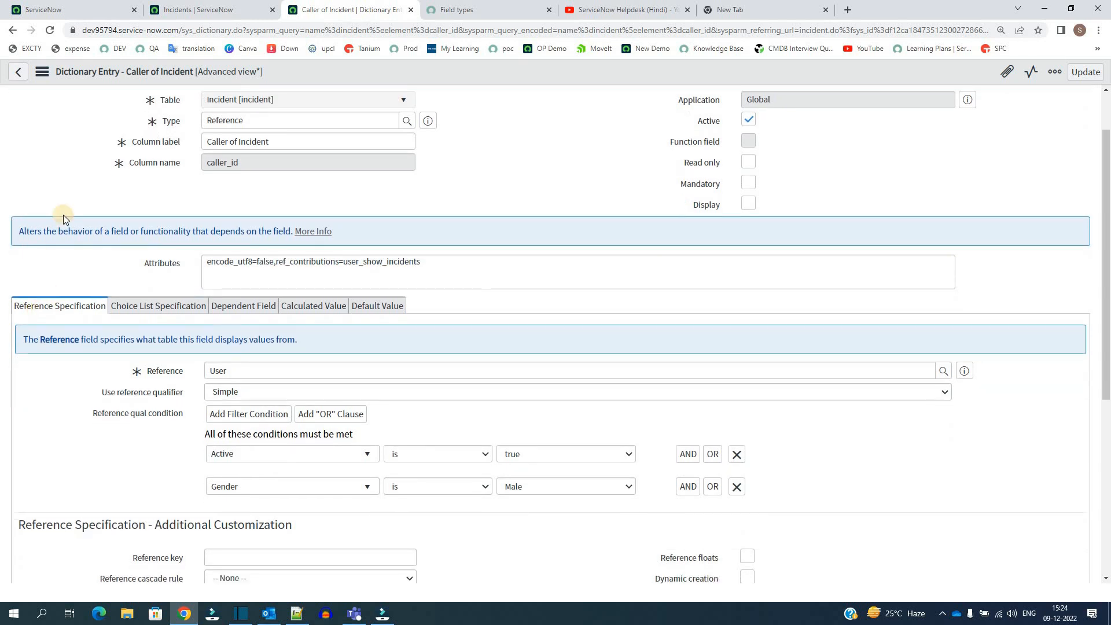
drag(12, 200, 107, 201)
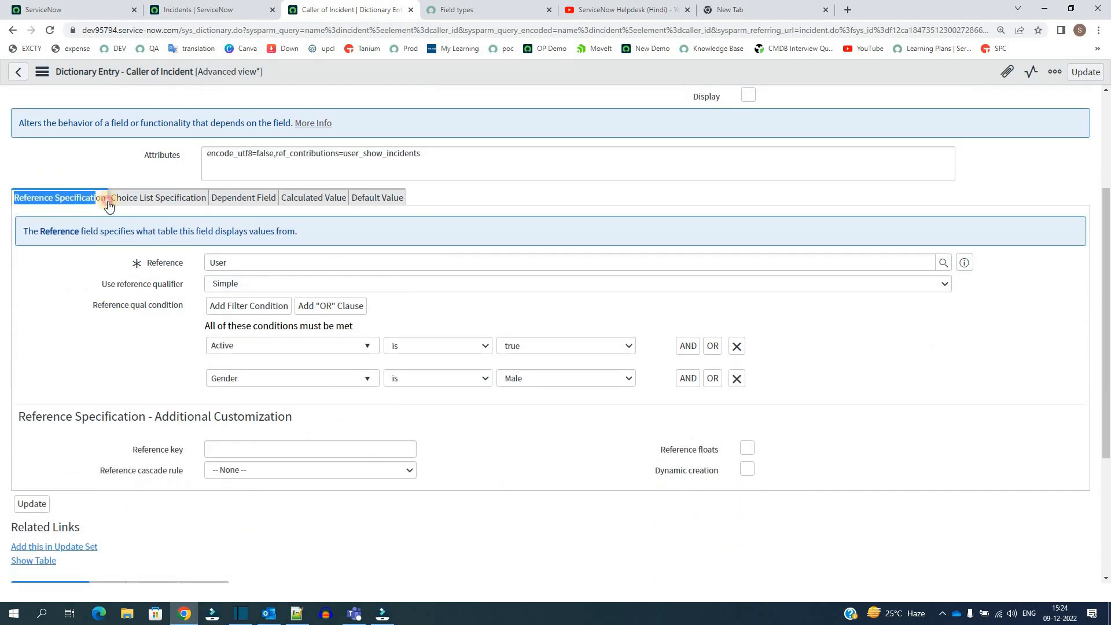
click(97, 206)
triple_click(97, 207)
double_click(97, 197)
drag(15, 202, 95, 203)
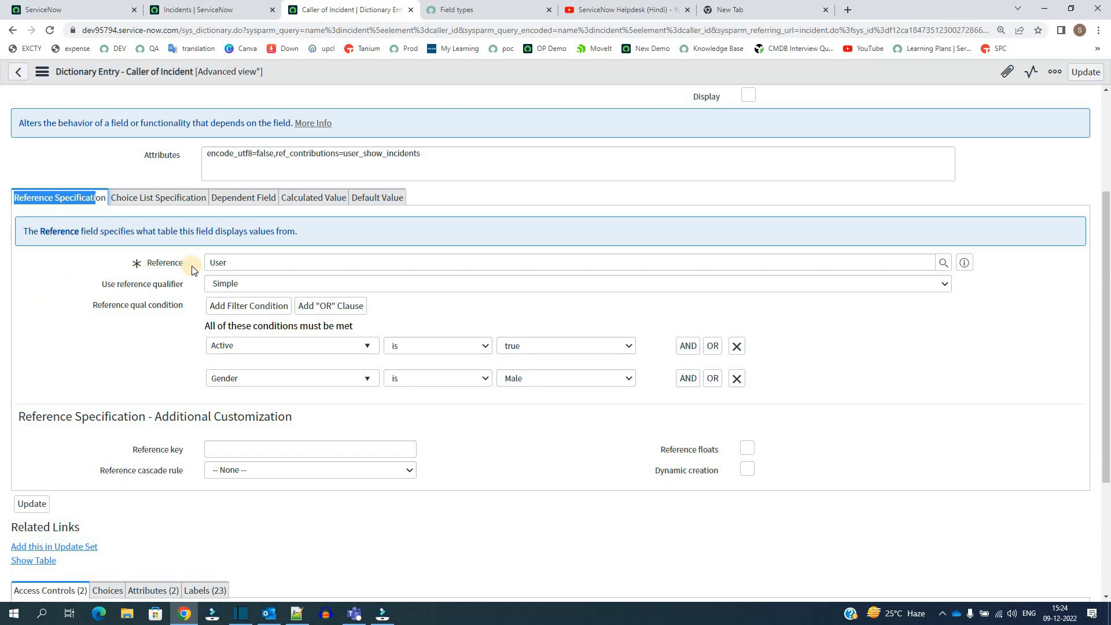
double_click(148, 267)
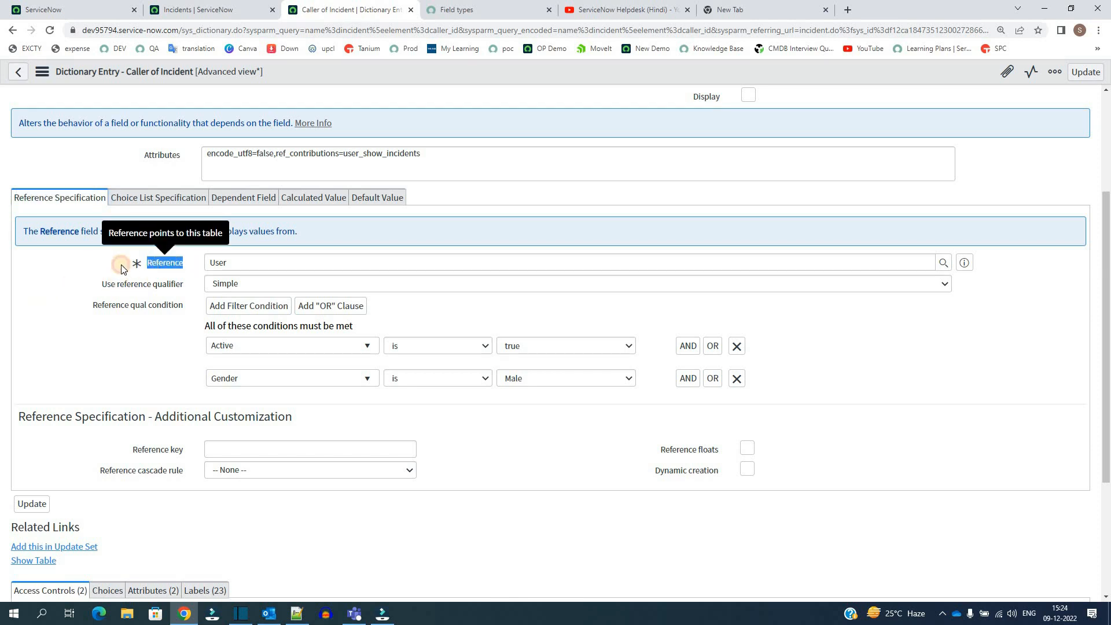
click(138, 267)
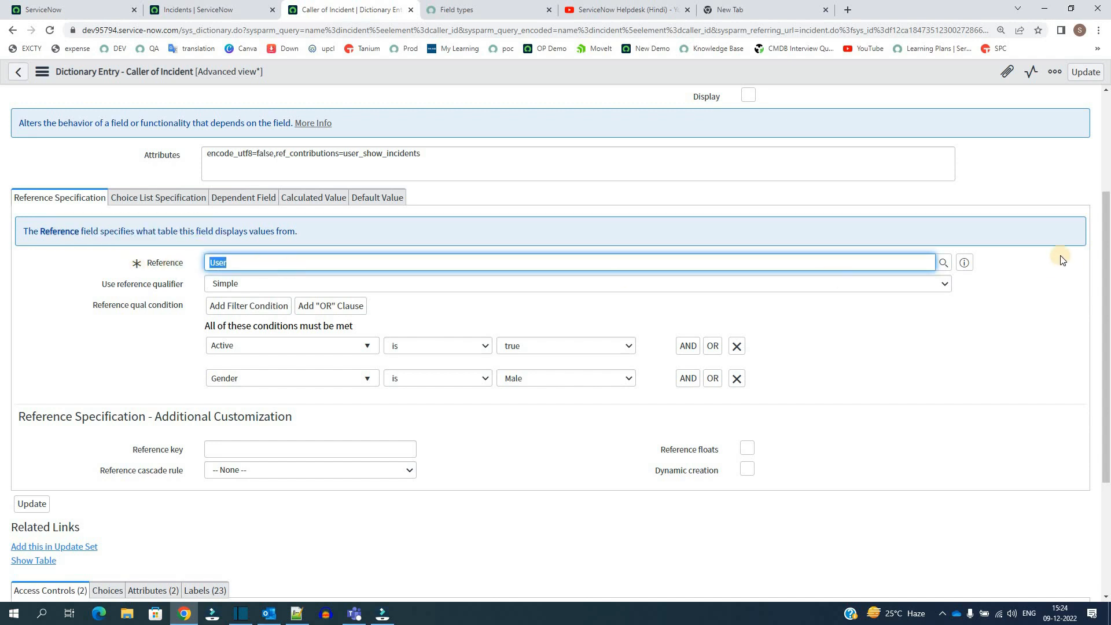
- Browse the tables offered for the Reference field, close the lookup, and examine the Use reference qualifier setting
click(944, 264)
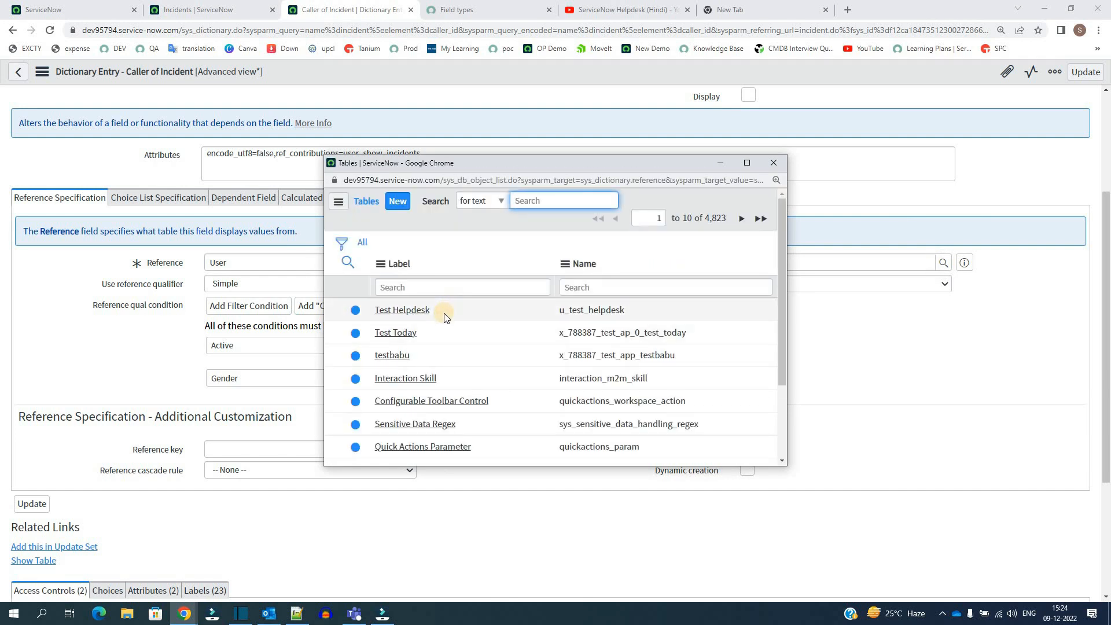
scroll(453, 337, down, 2)
scroll(453, 337, up, 1)
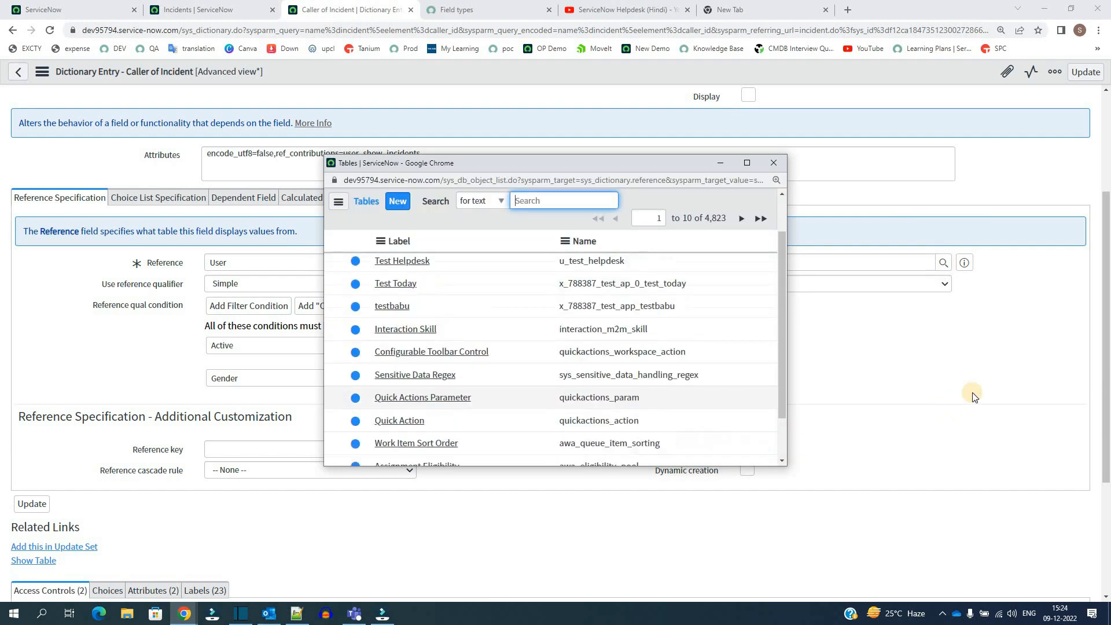
click(938, 365)
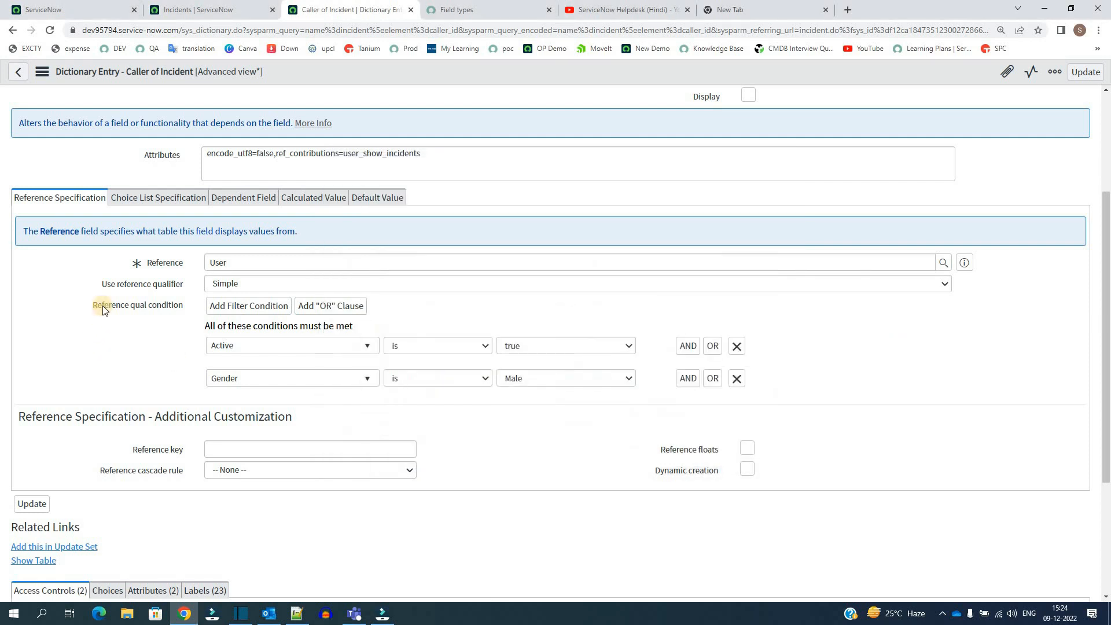
triple_click(185, 284)
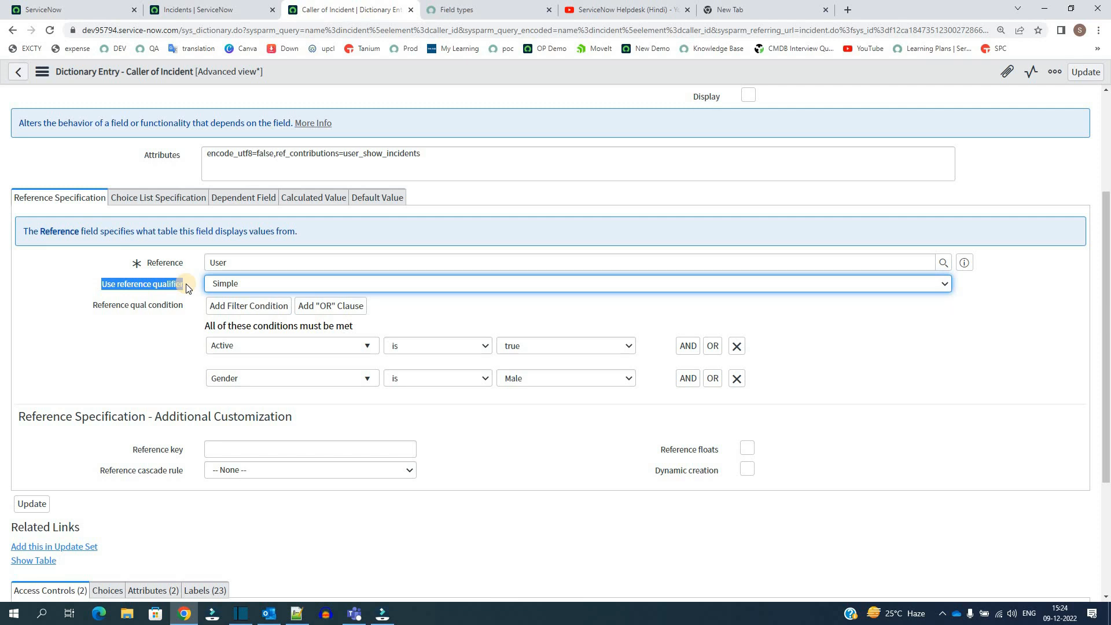
click(188, 288)
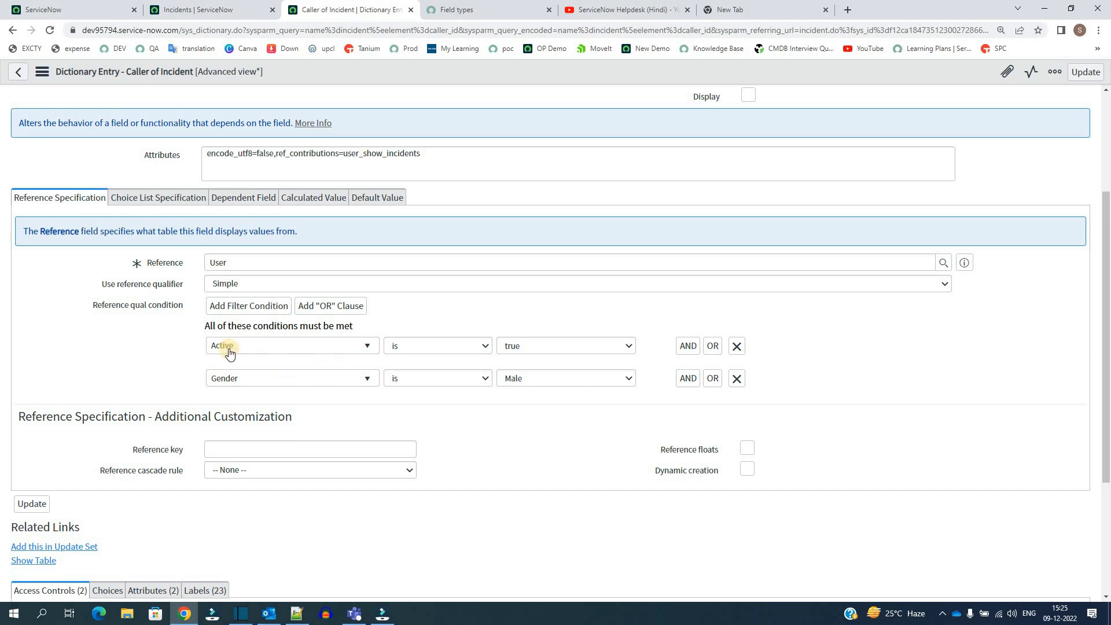
- Switch to incident INC0007001, open the Caller of Incident lookup list, and check how many Users records it offers
click(194, 9)
click(97, 169)
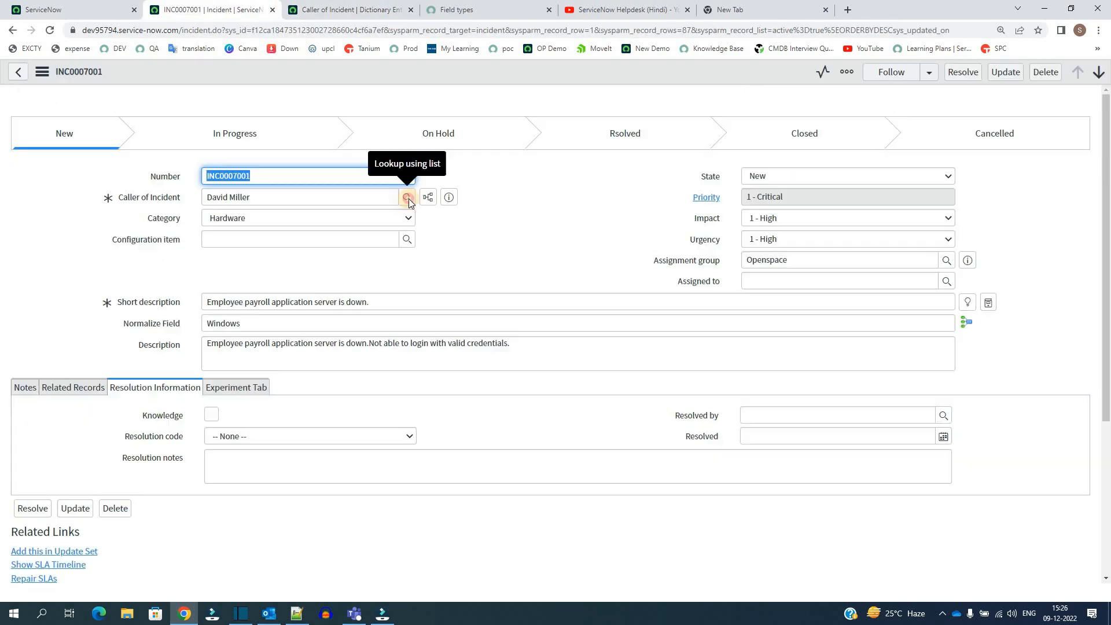
click(409, 199)
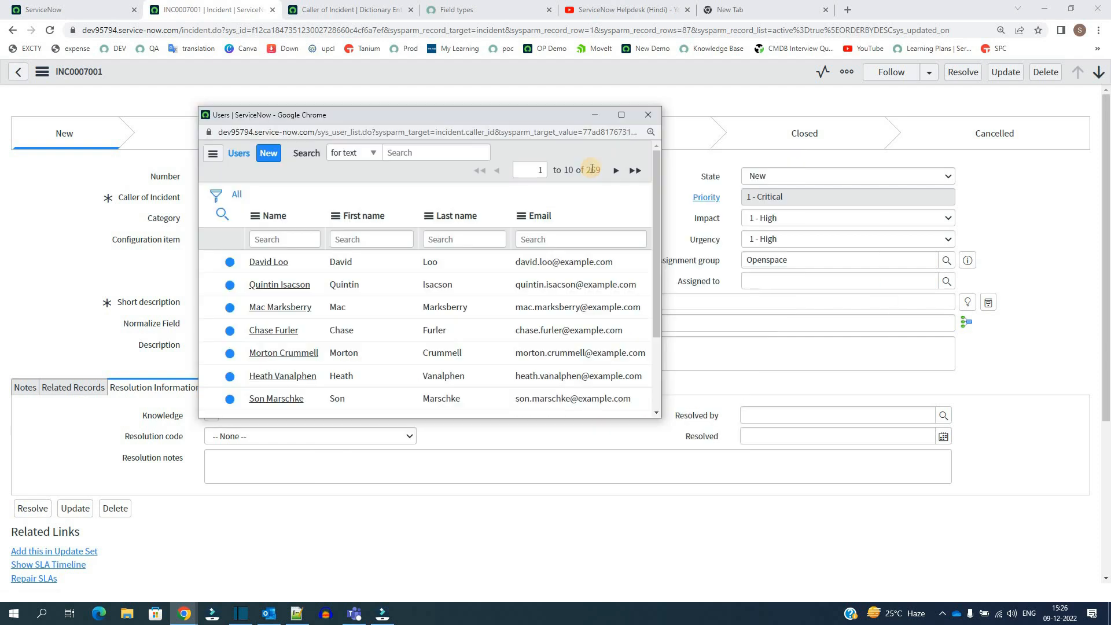
double_click(592, 169)
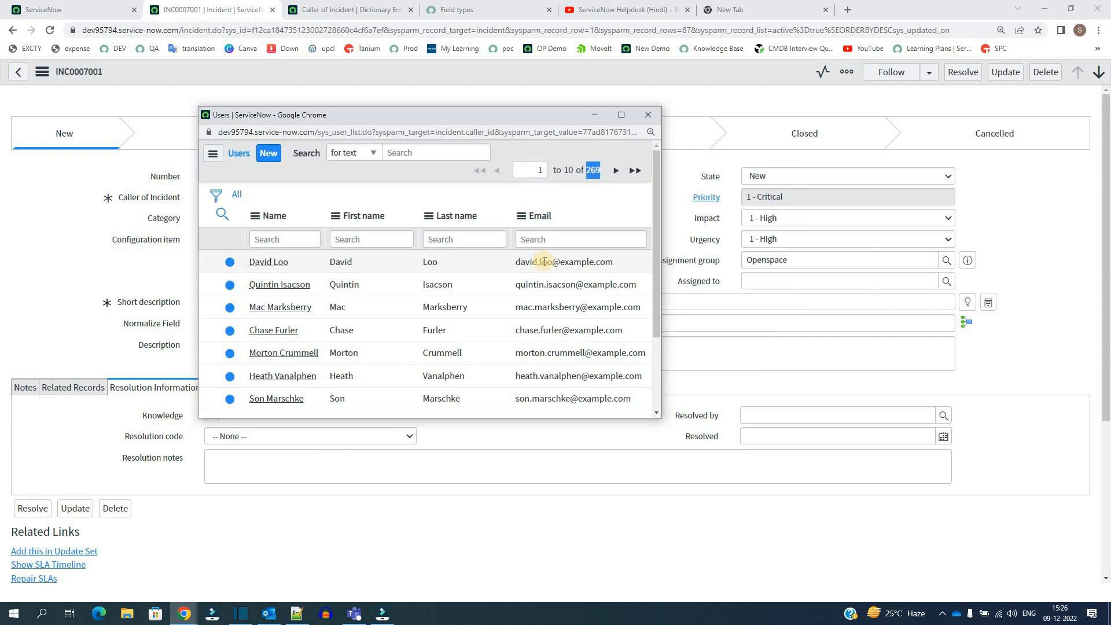
scroll(538, 260, down, 2)
scroll(538, 261, up, 2)
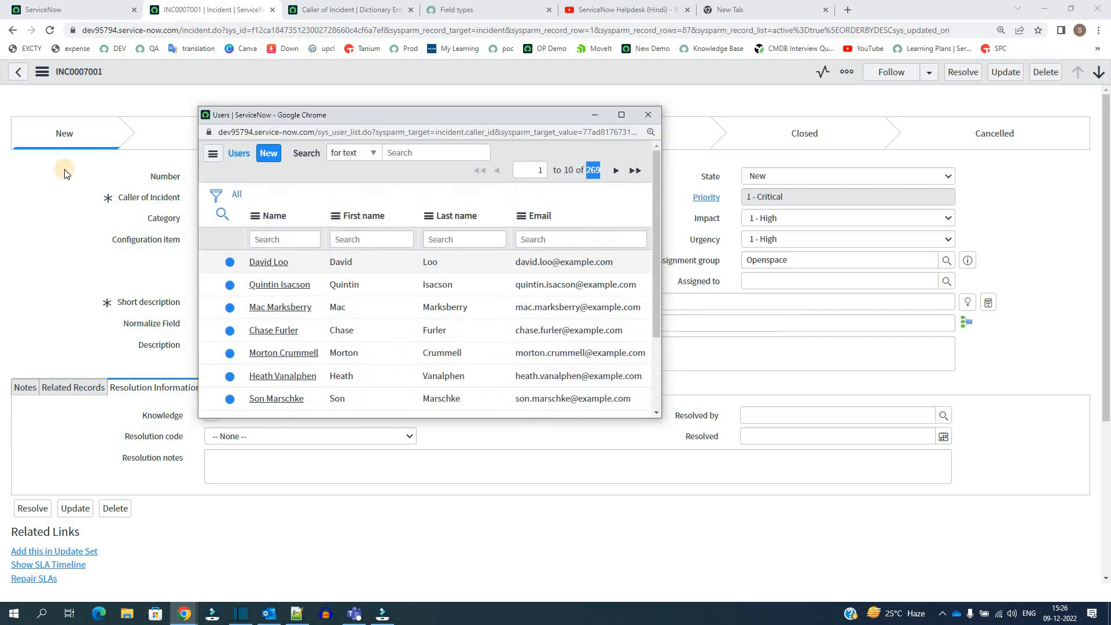
- Go to the main ServiceNow page, filter the navigator for "users", and open the Users list
click(68, 9)
click(77, 110)
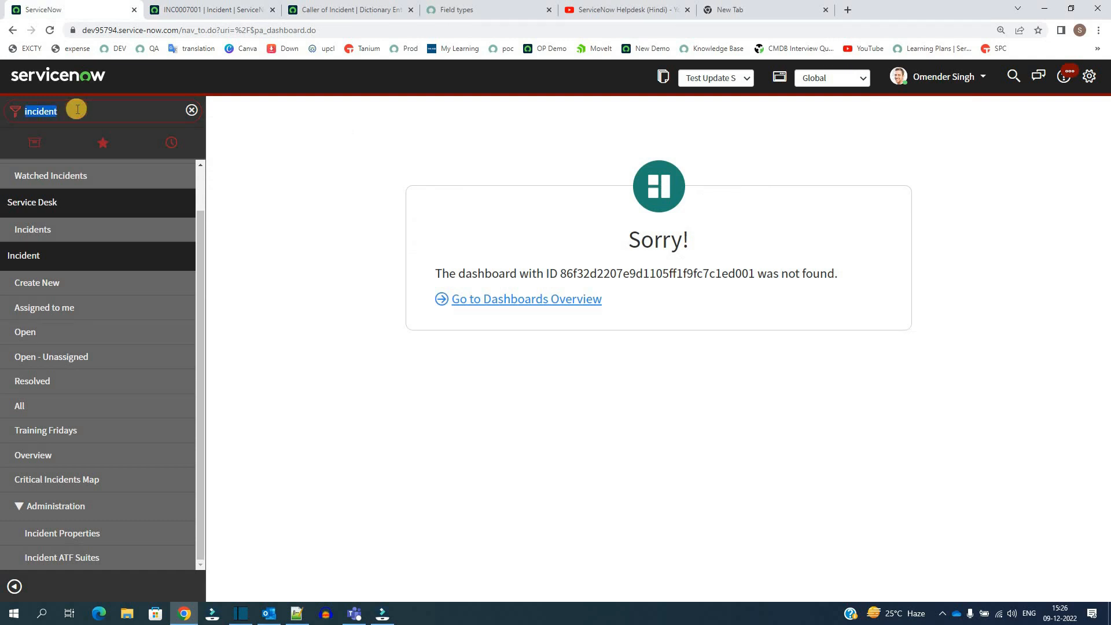
text(users)
key(Return)
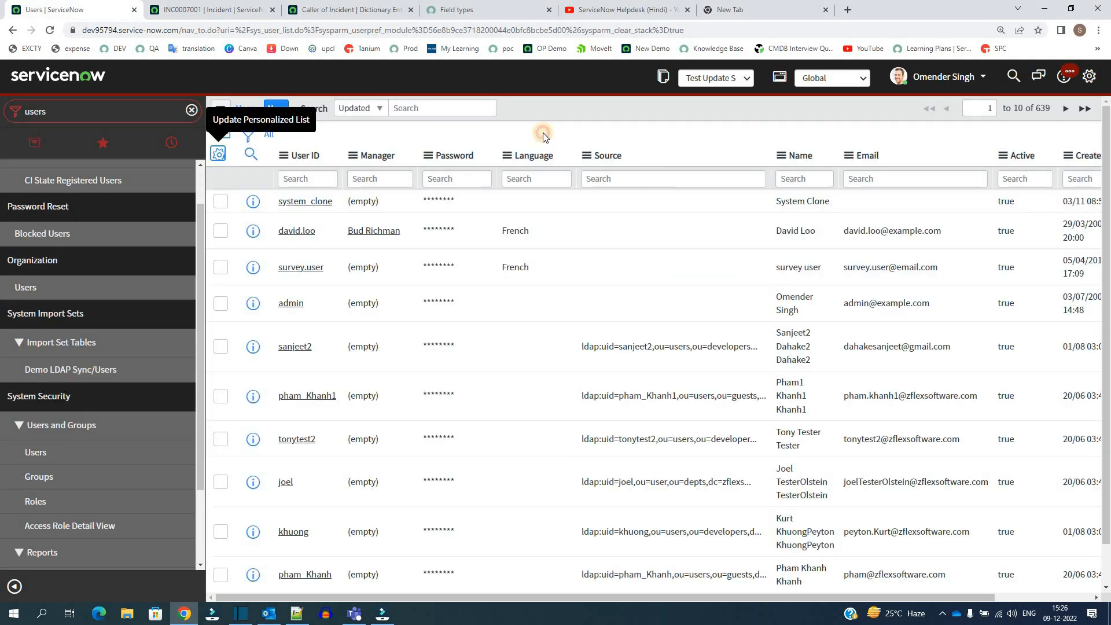
- Filter the Users list to records where Active is true and Gender is Male
click(247, 134)
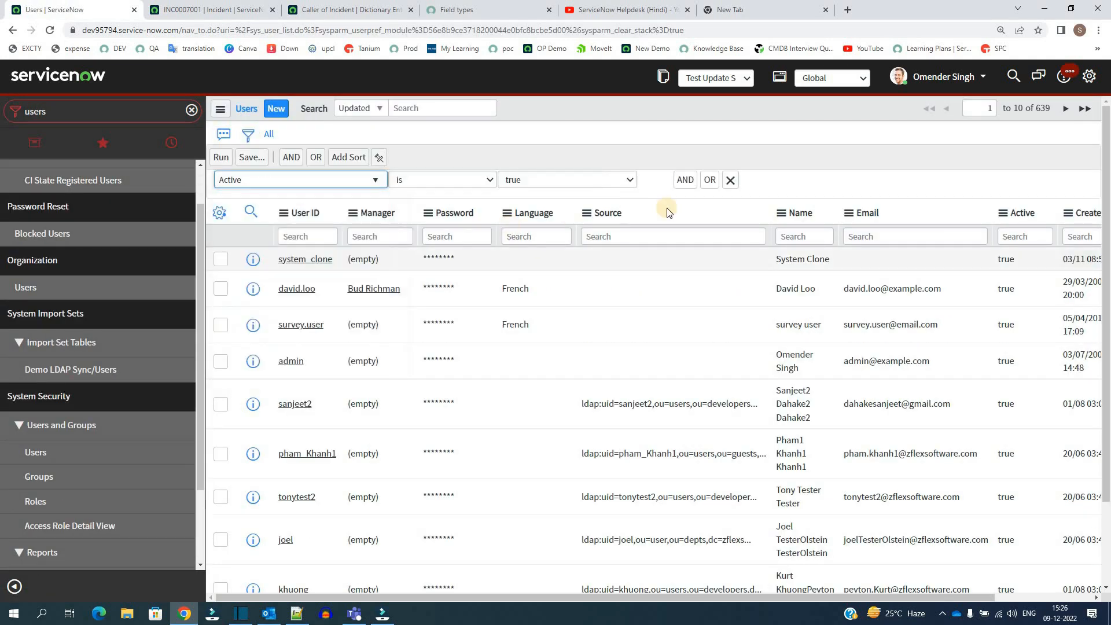
click(685, 181)
click(255, 228)
text(gender)
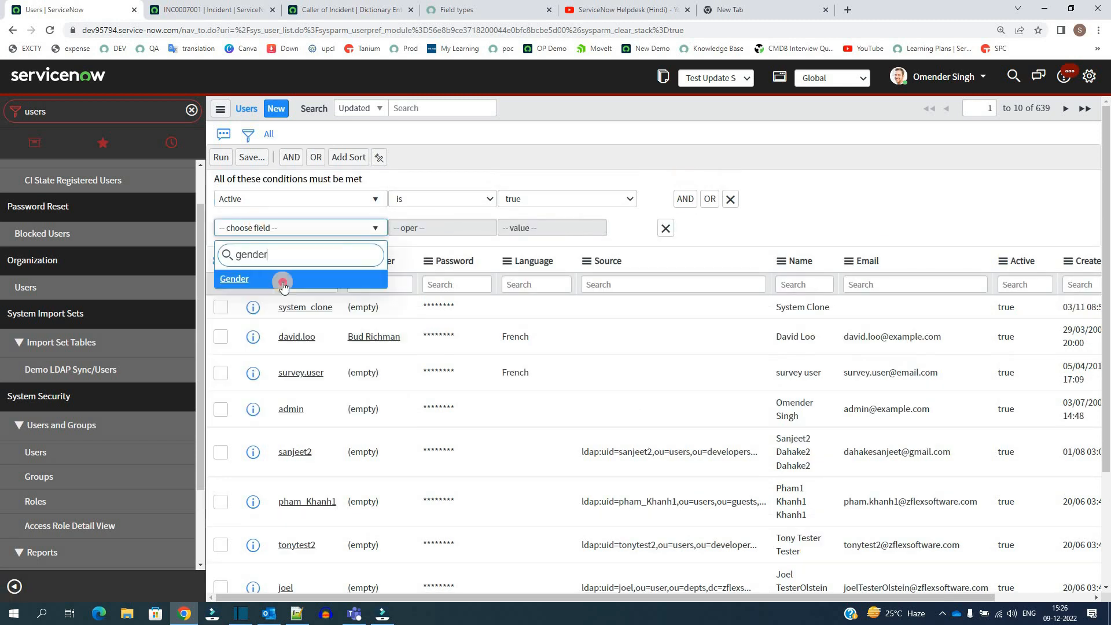
key(Return)
click(533, 228)
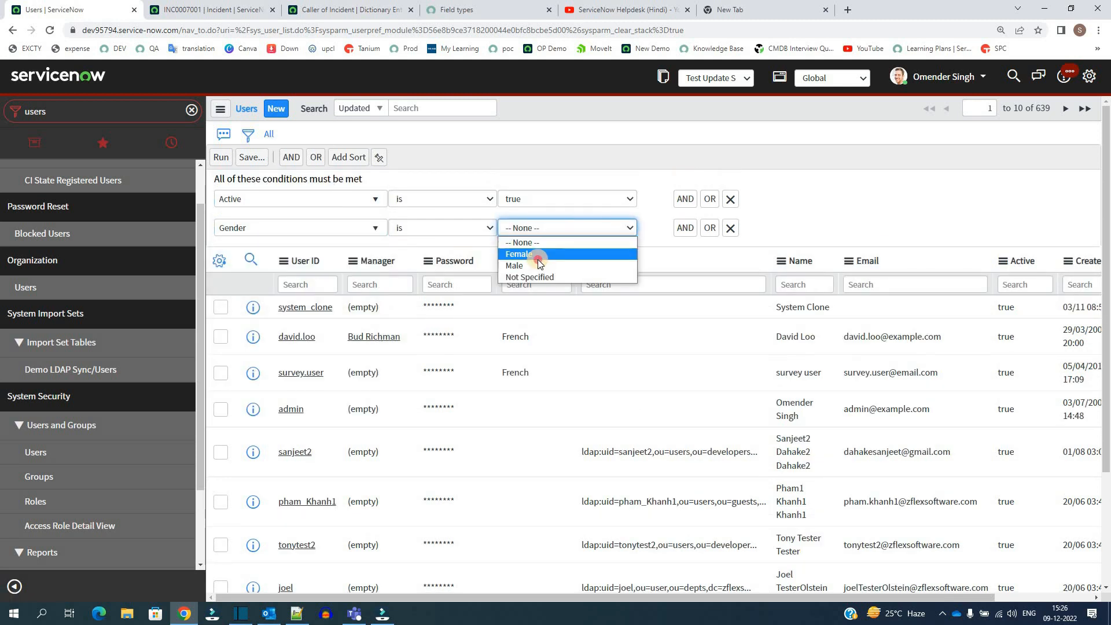
click(537, 266)
click(221, 157)
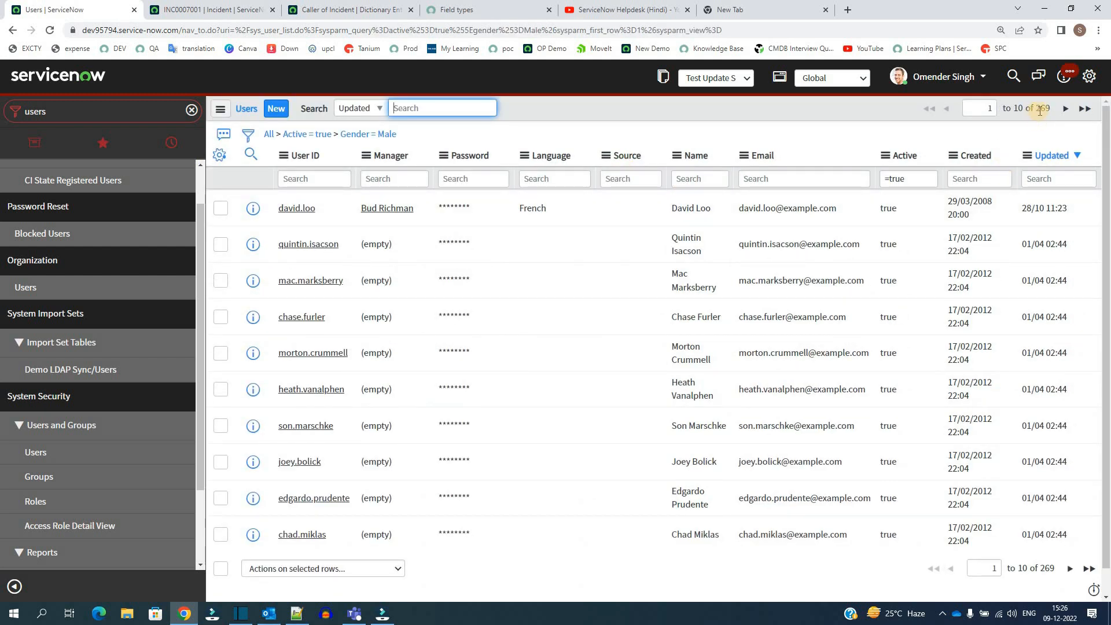
- Return to incident INC0007001, compare the Caller of Incident lookup's record count with the filtered Users list, and close the lookup
click(218, 8)
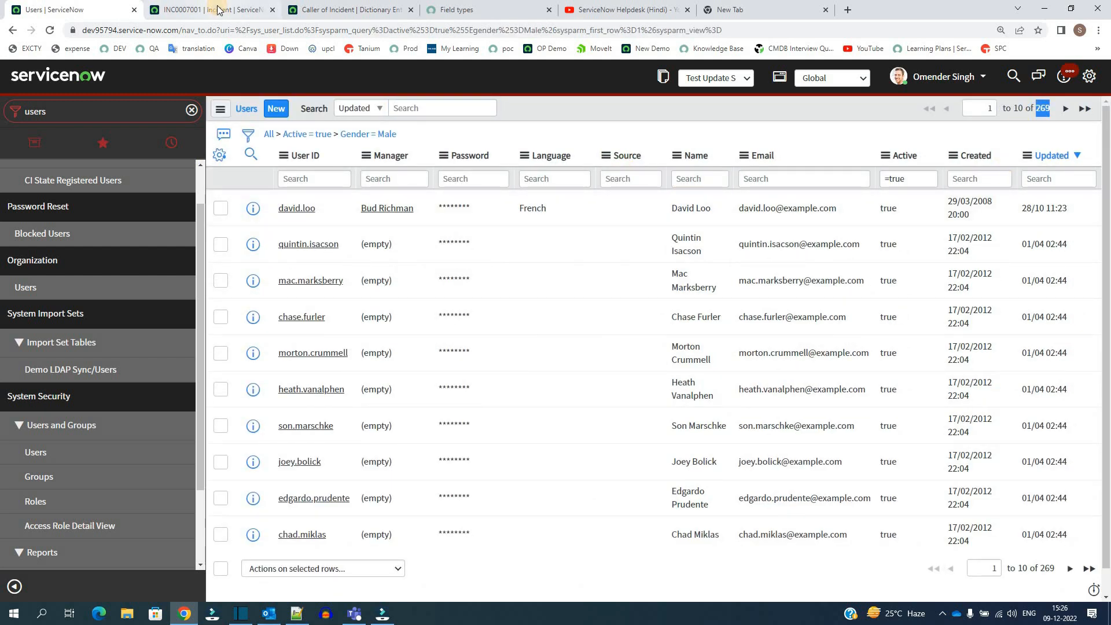
click(406, 197)
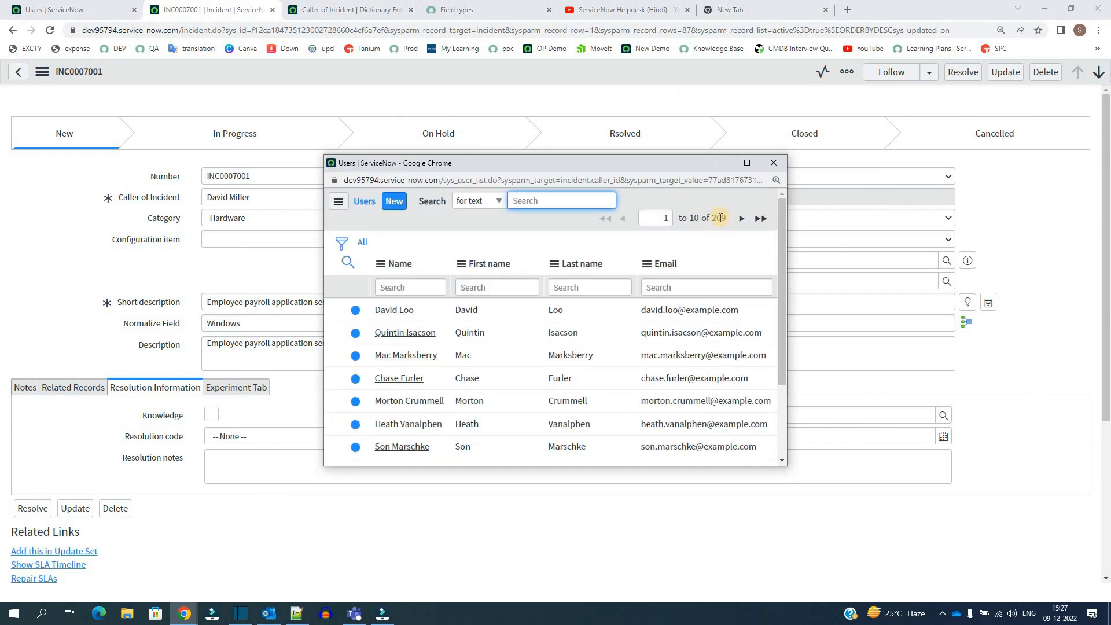
click(77, 256)
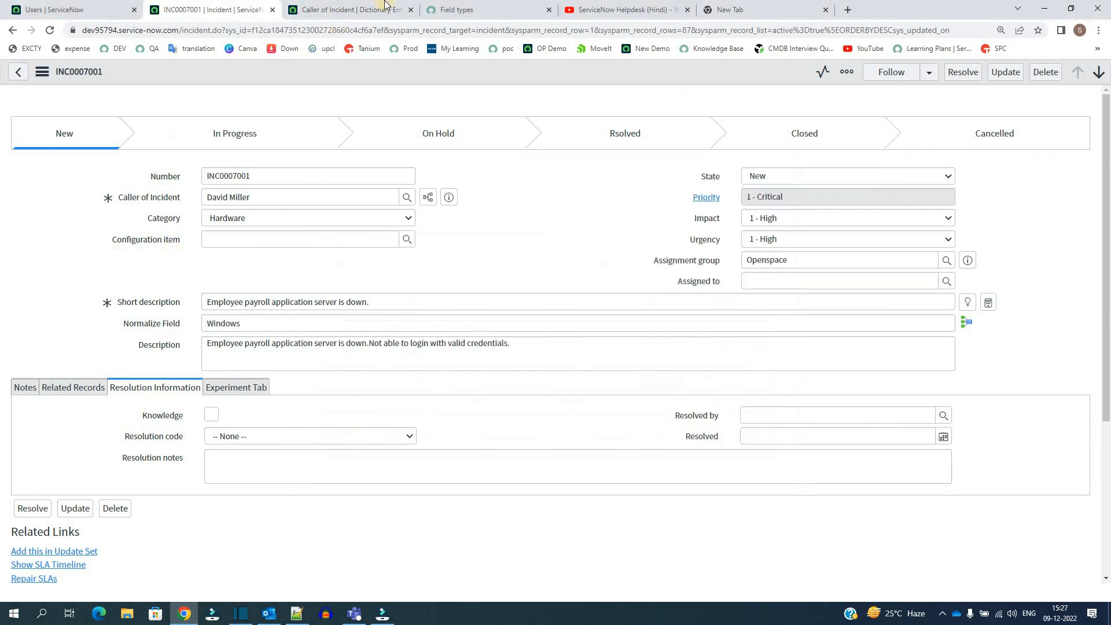
- Remove the Gender condition from the reference qualifier in the Caller of Incident dictionary entry and save the entry
key(ctrl+Tab)
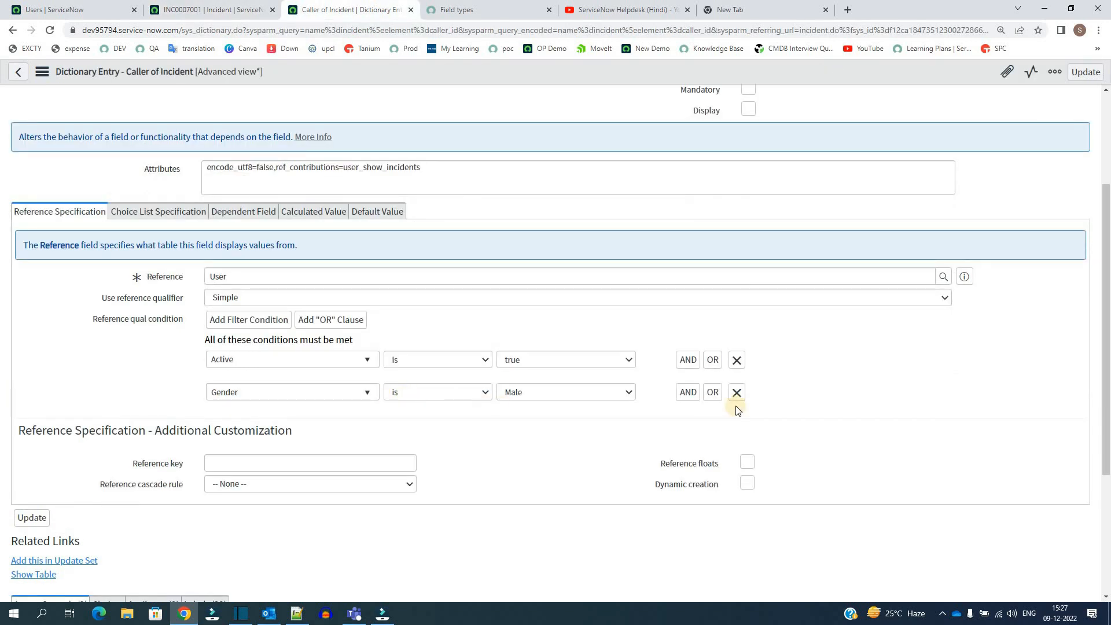
click(736, 393)
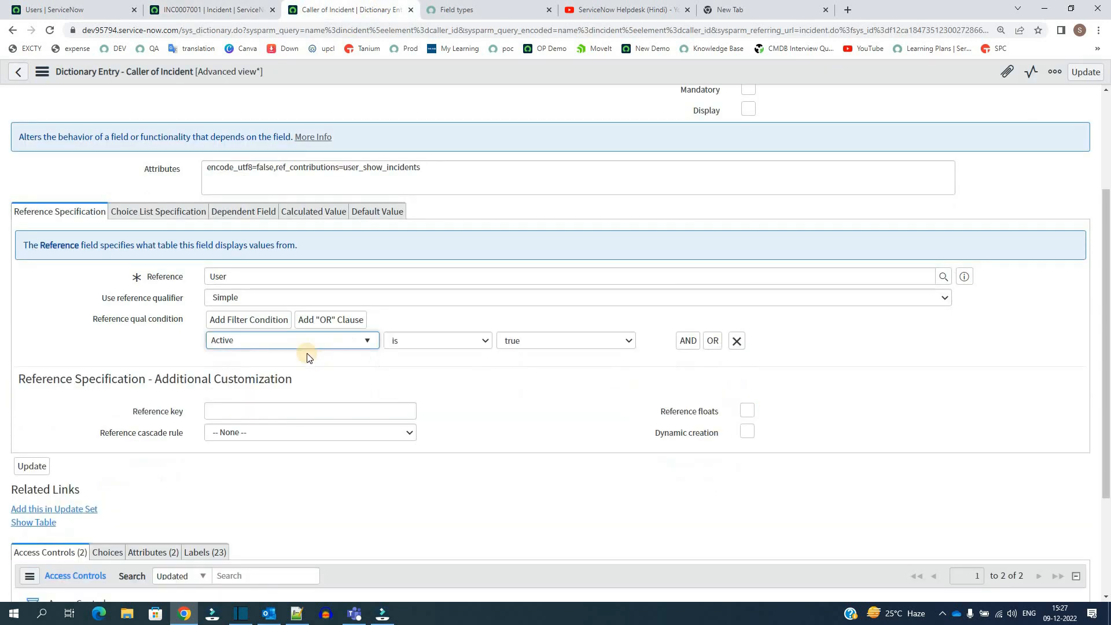
right_click(390, 72)
click(408, 78)
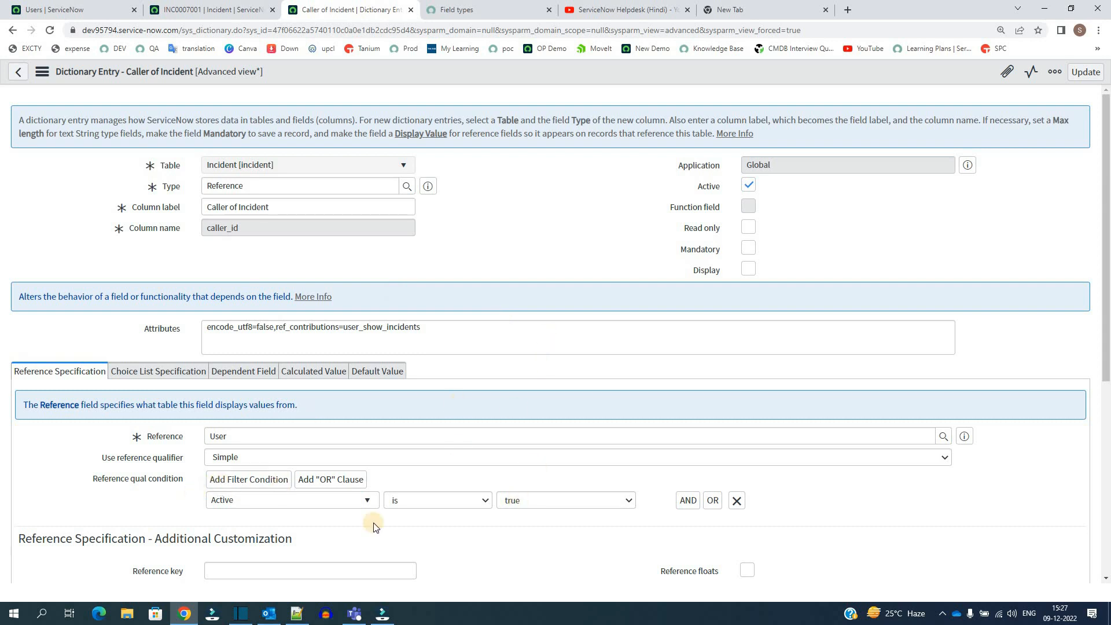
- Check the Caller of Incident lookup's record count on incident INC0007001, and remove the Gender condition from the Users list filter for comparison
click(182, 11)
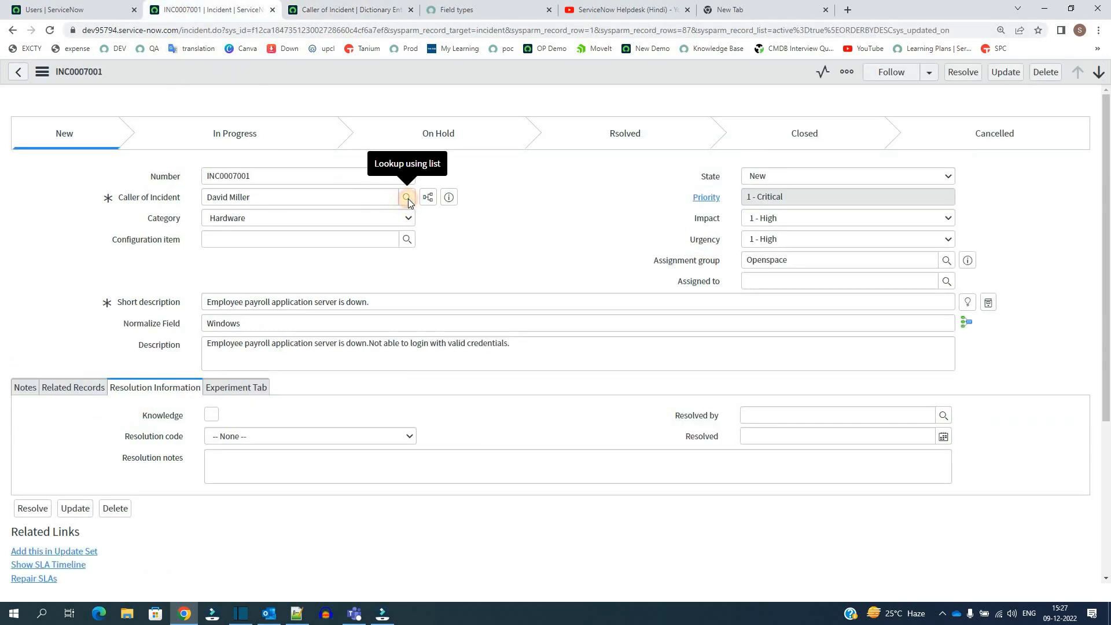
click(408, 199)
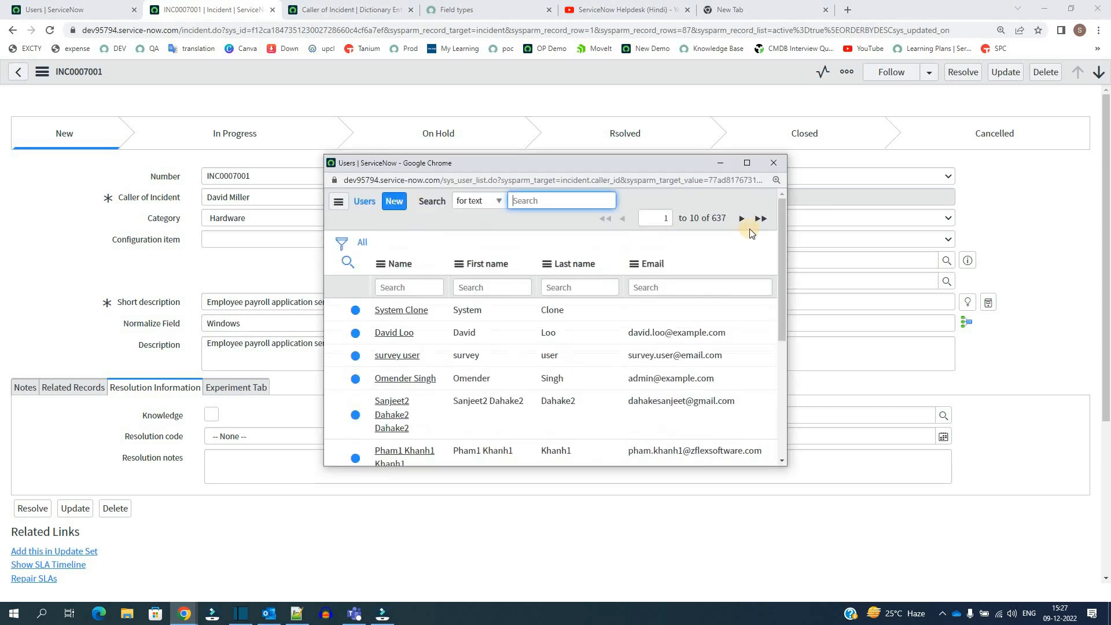
click(719, 218)
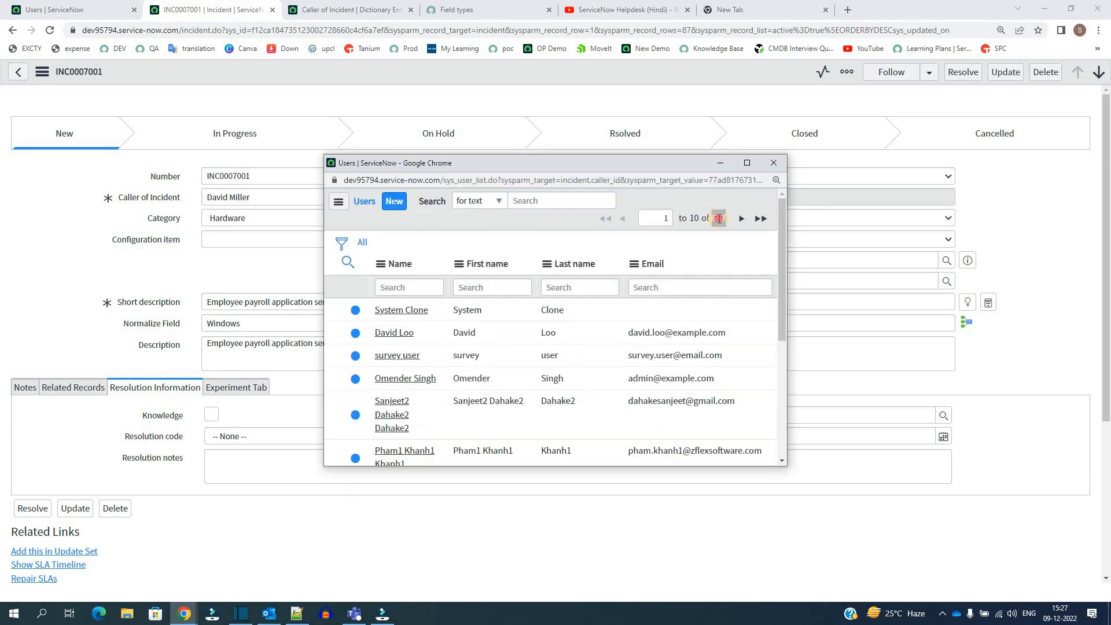
triple_click(718, 218)
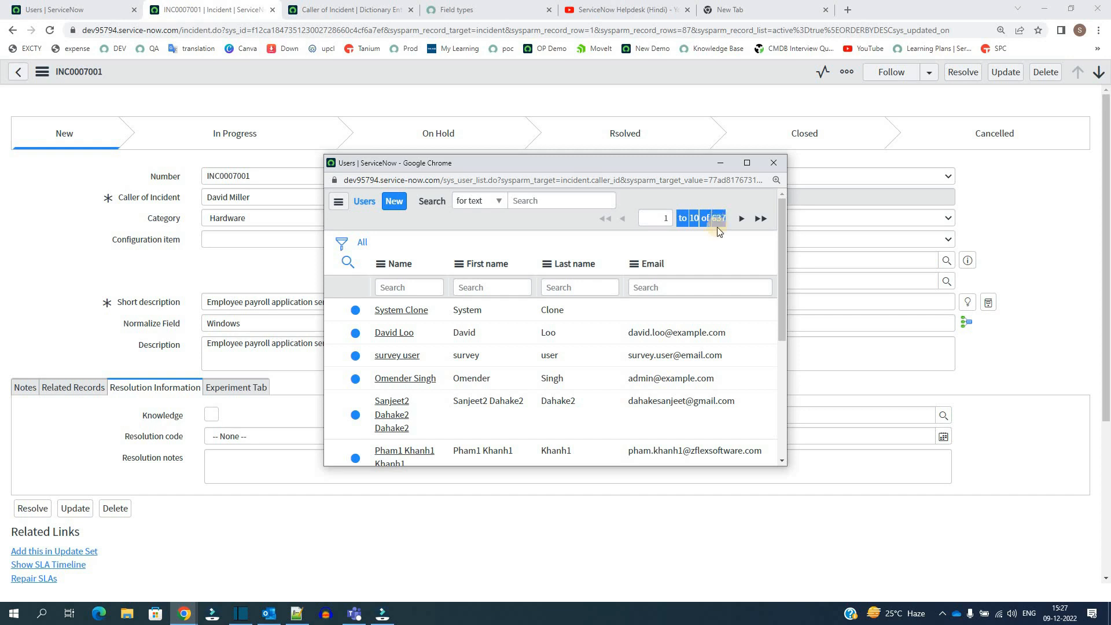
double_click(718, 218)
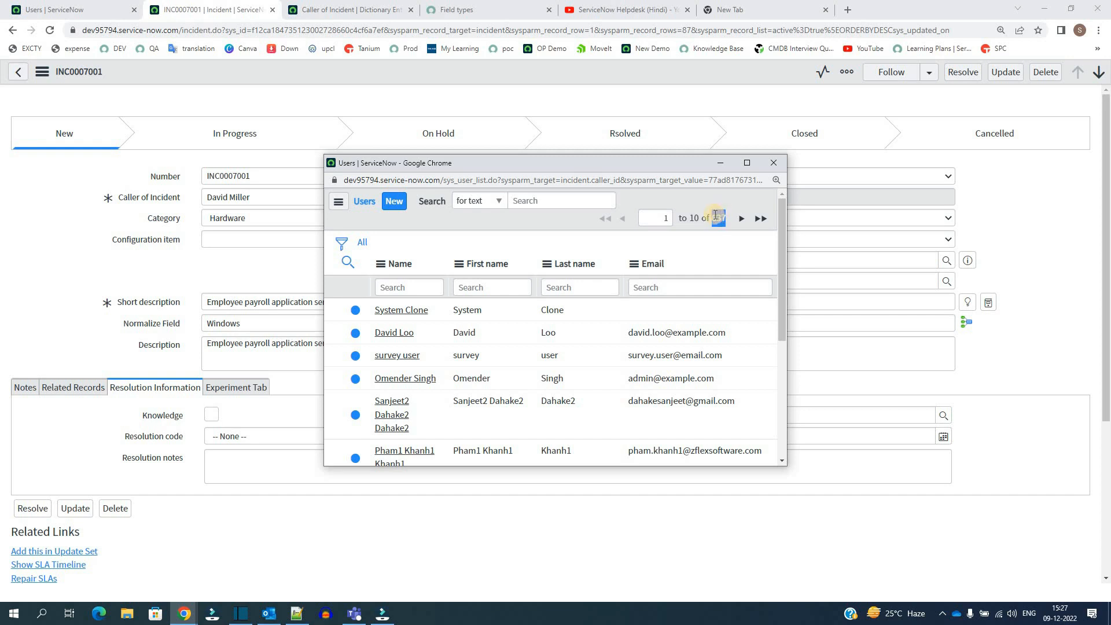
click(38, 3)
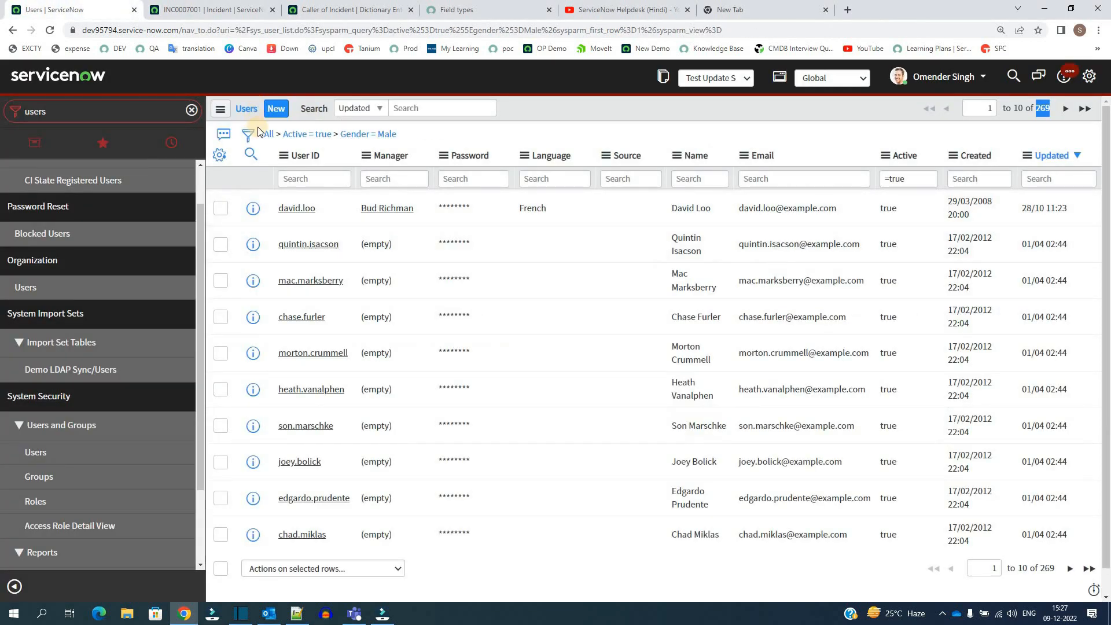
click(335, 135)
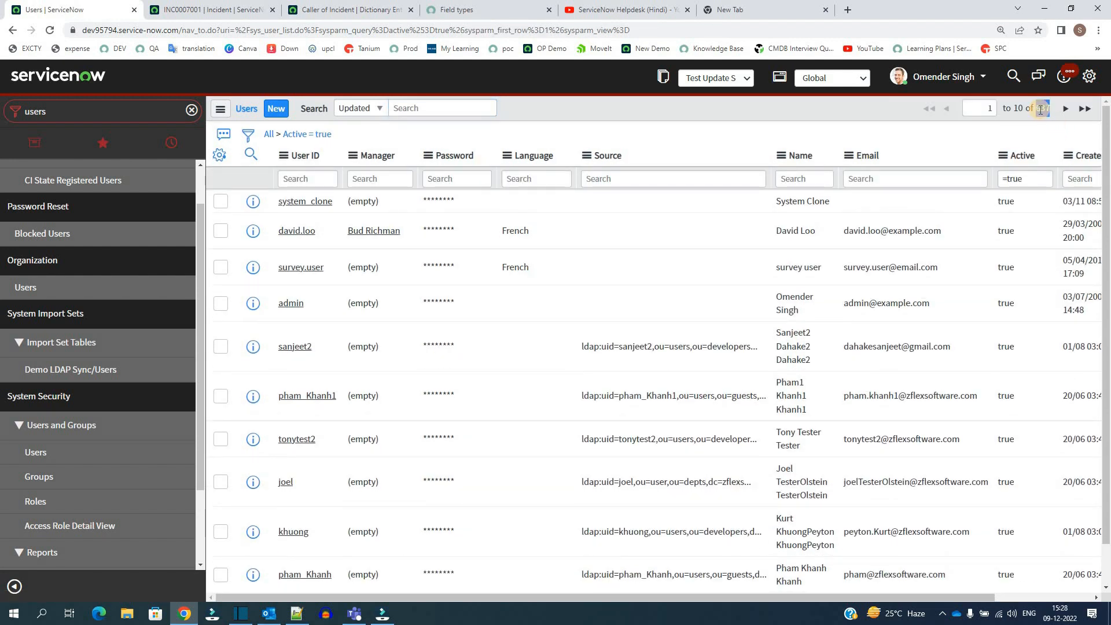
- Return to the Caller of Incident dictionary entry and review the Simple, Dynamic and Advanced reference qualifier options, keeping Simple selected
click(347, 9)
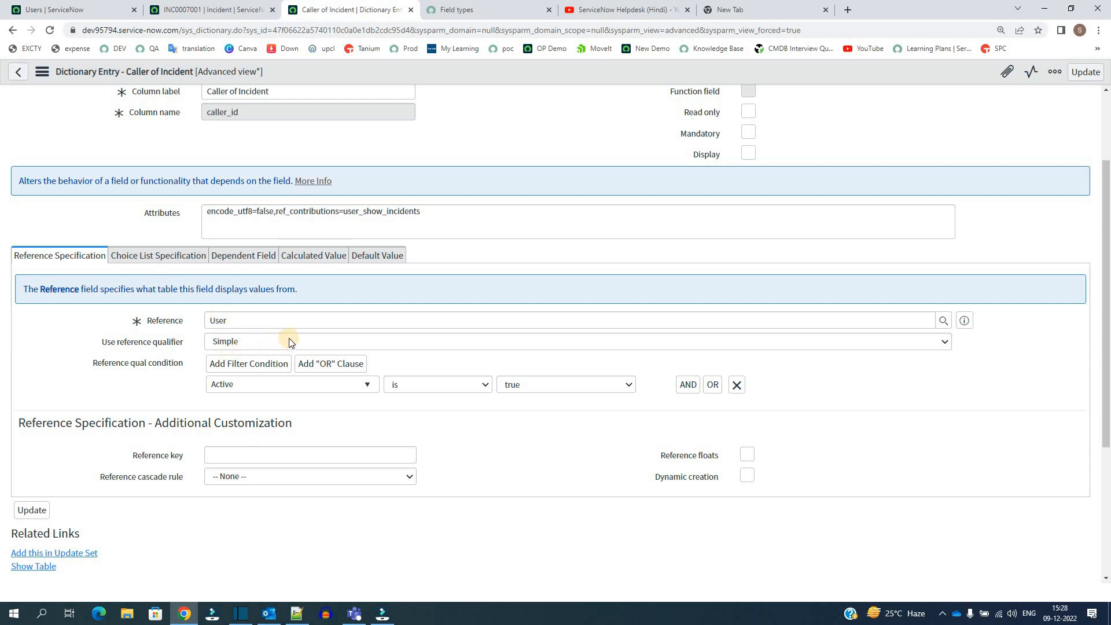
click(289, 340)
click(260, 348)
click(244, 348)
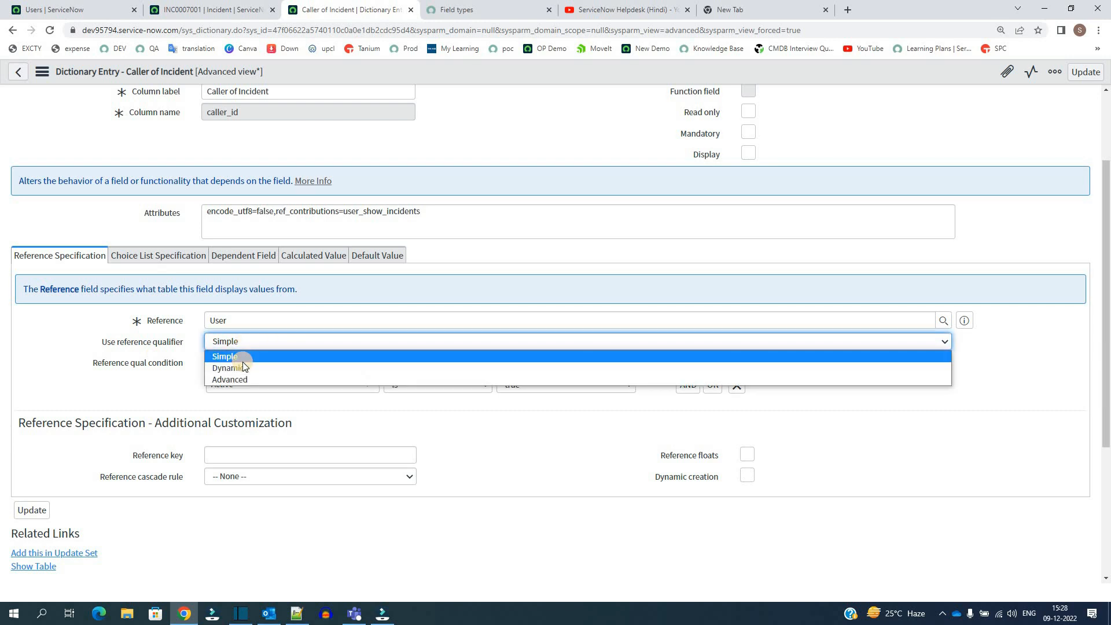
click(150, 383)
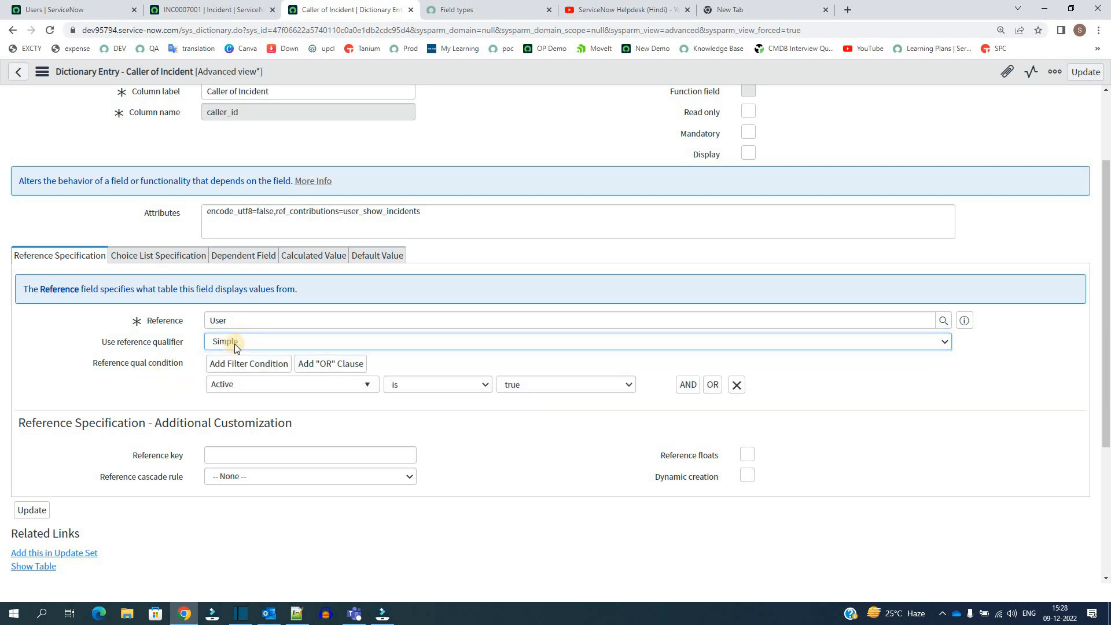
click(424, 341)
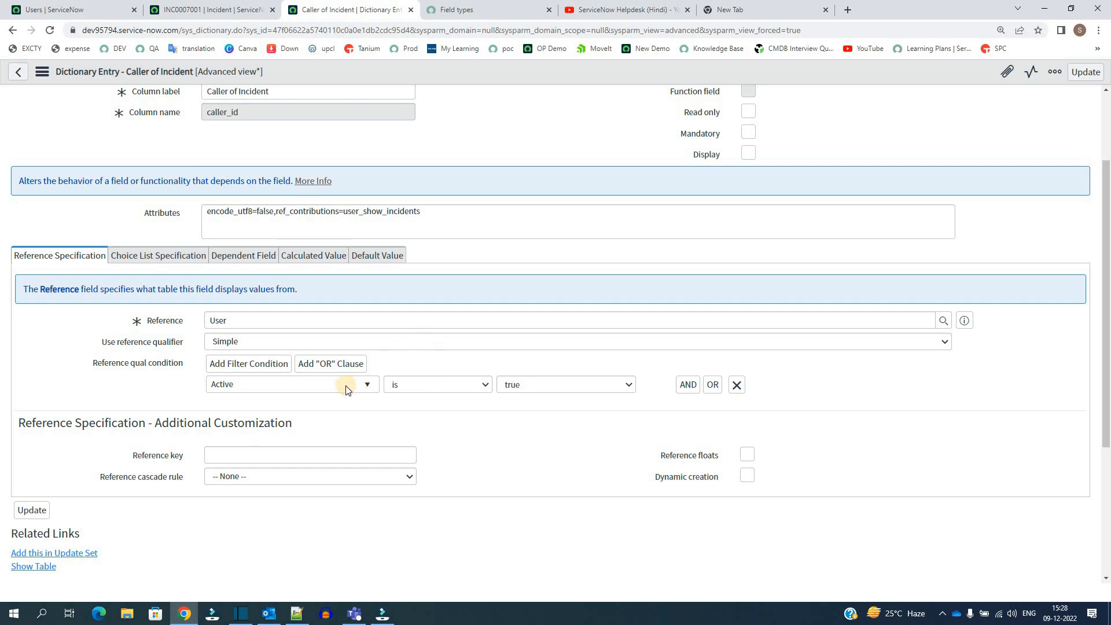
click(165, 394)
scroll(165, 395, up, 2)
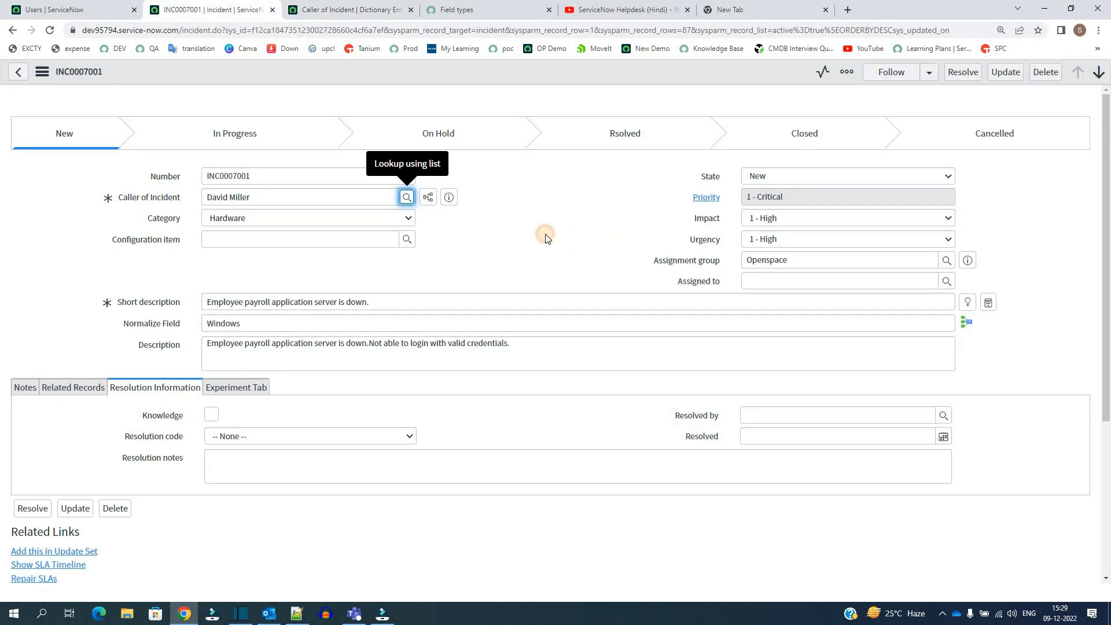
- Revisit incident INC0007001's form, and go back to the Caller of Incident dictionary entry to look over its reference specification
click(545, 235)
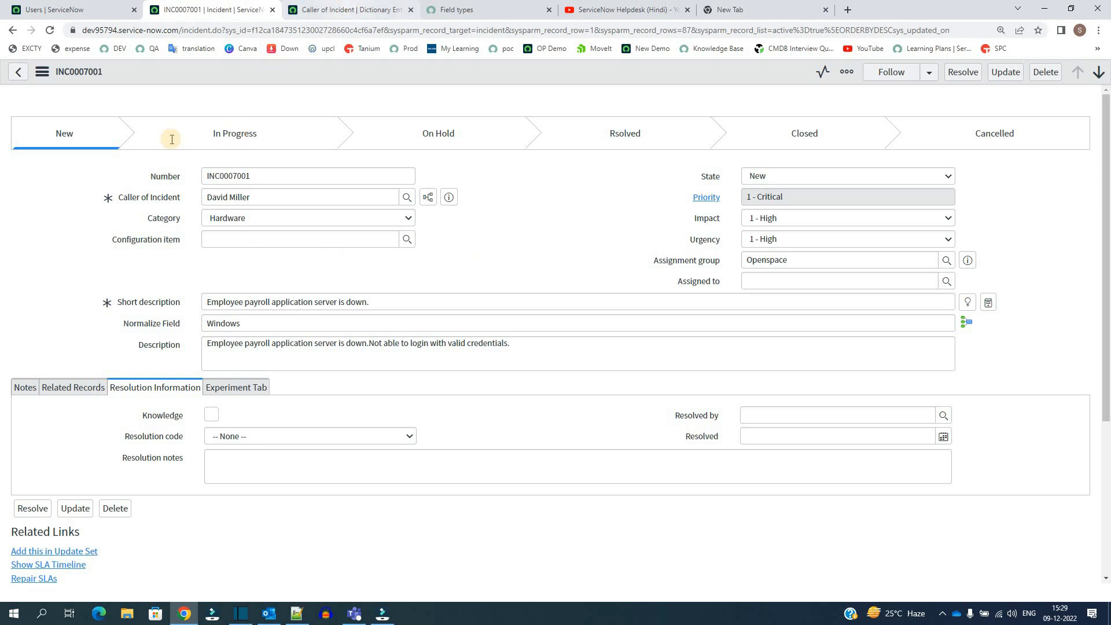
click(349, 5)
scroll(50, 325, down, 4)
scroll(374, 377, up, 4)
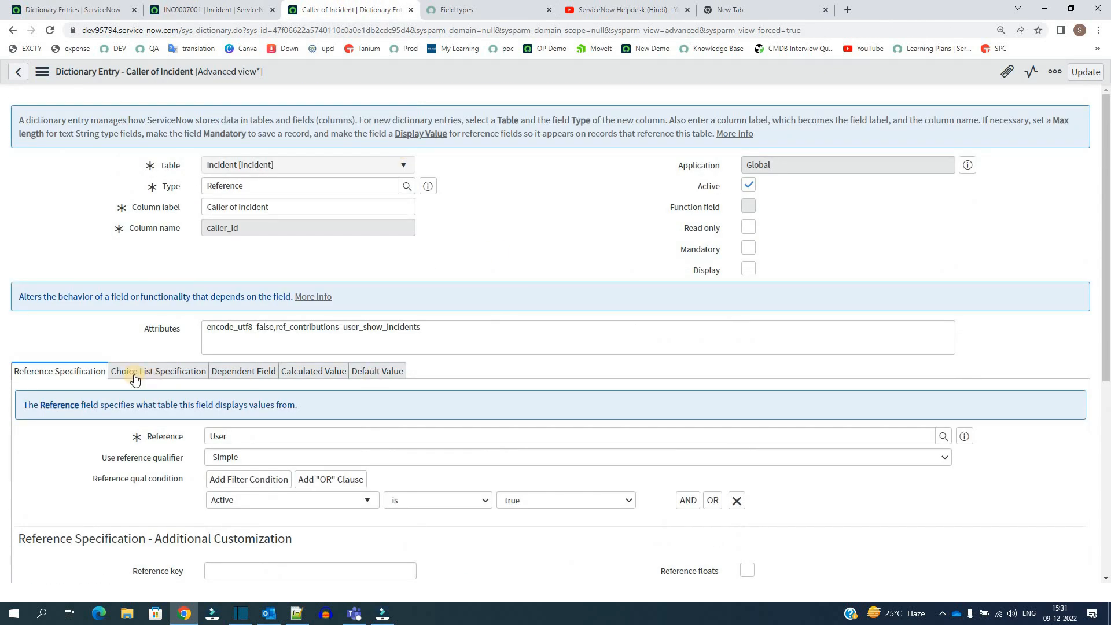